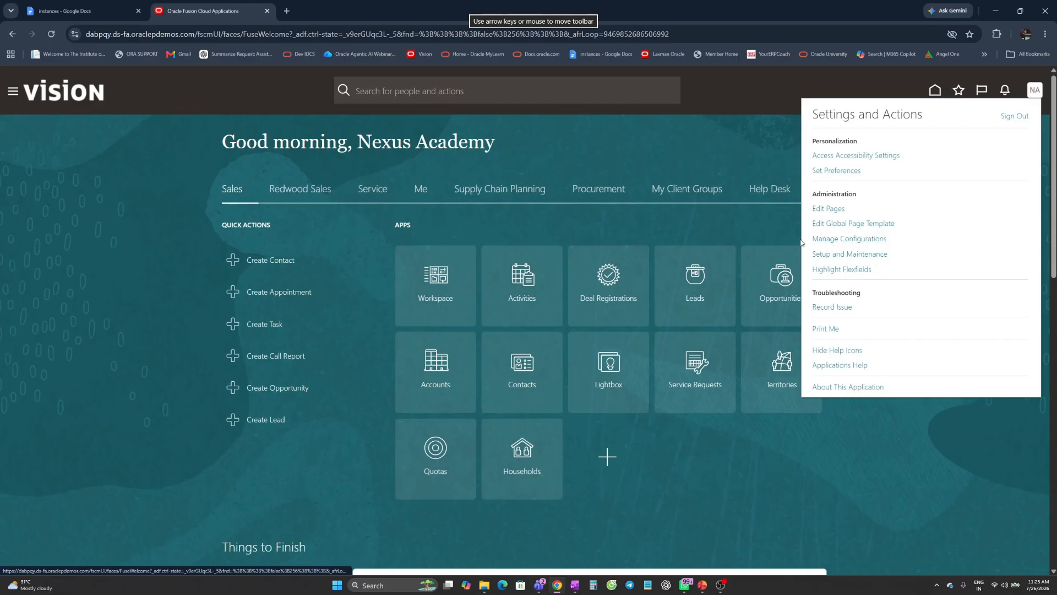
# Step: Open the Security Console from the Tools group and start a new user account in its Users area
pyautogui.click(702, 158)
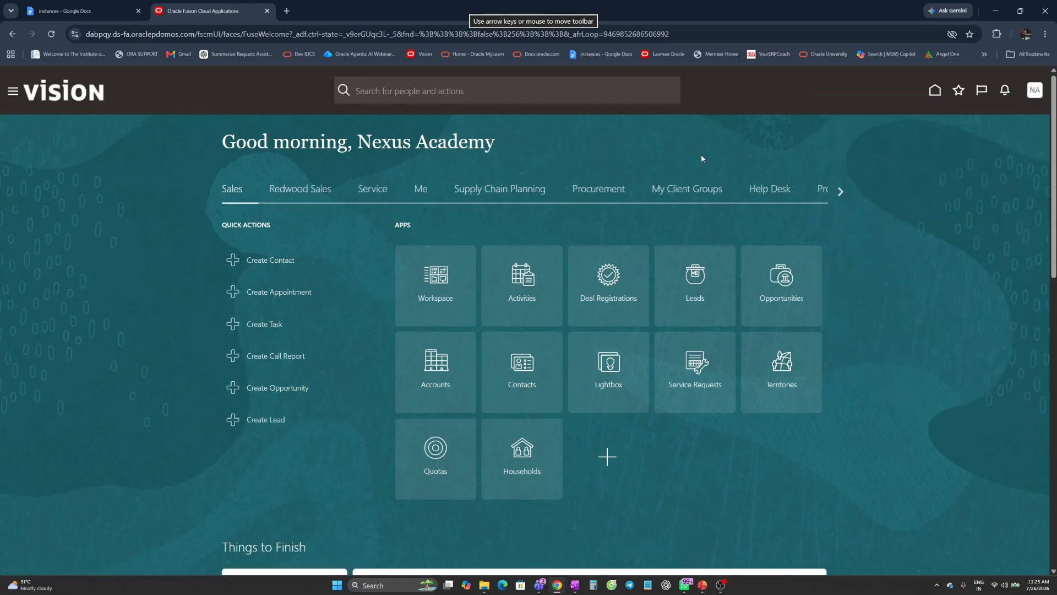
pyautogui.click(13, 91)
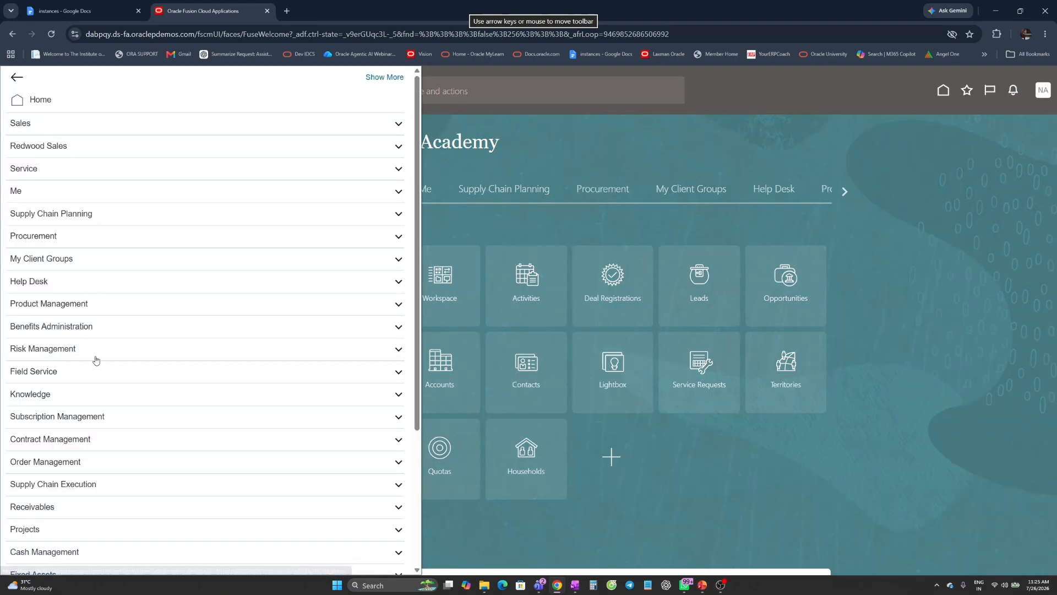
pyautogui.scroll(-3, 76, 499)
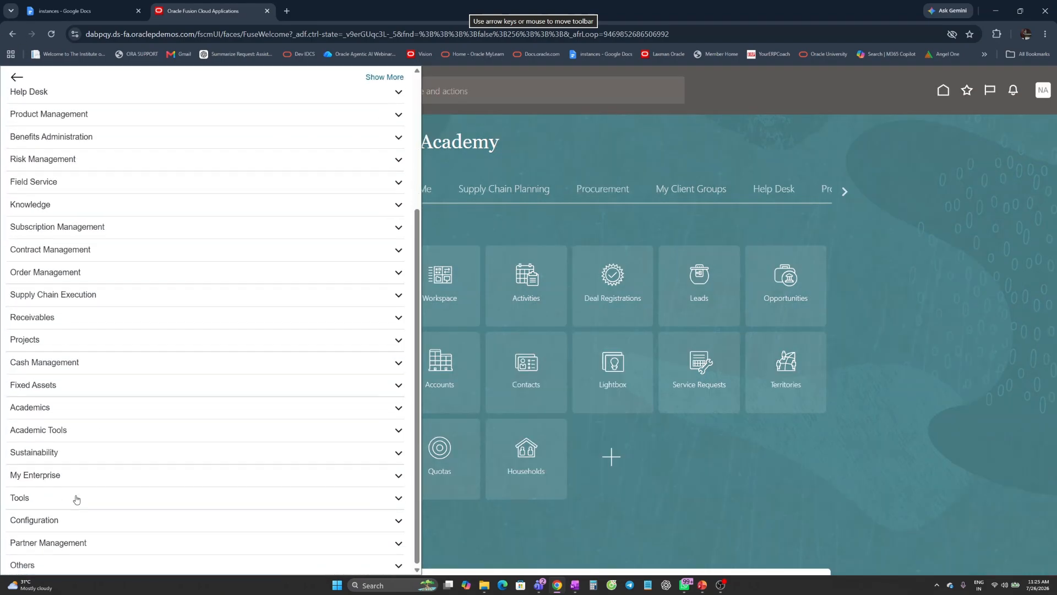
pyautogui.click(34, 501)
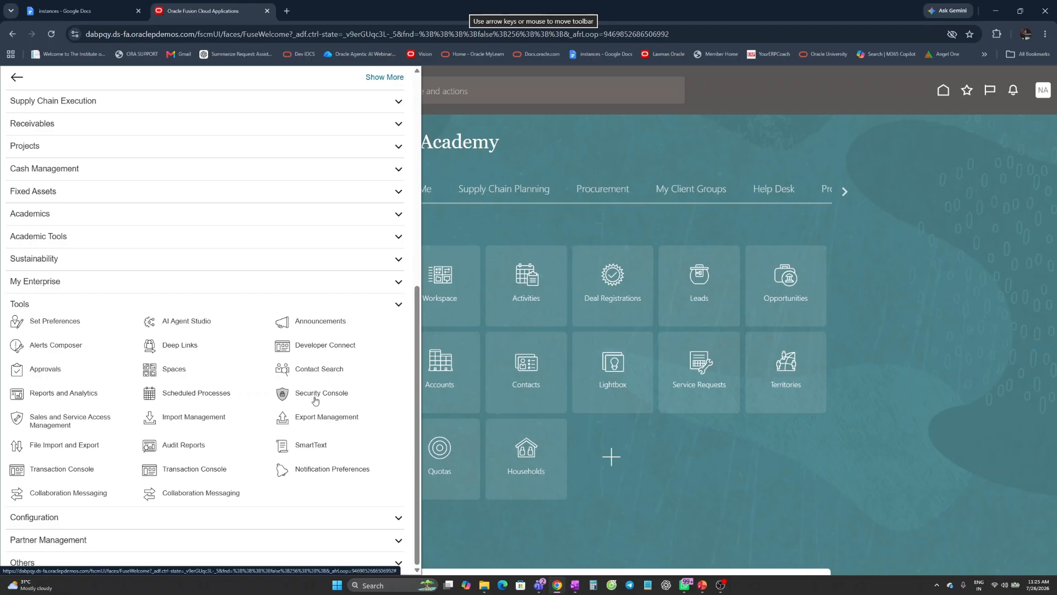
pyautogui.click(619, 161)
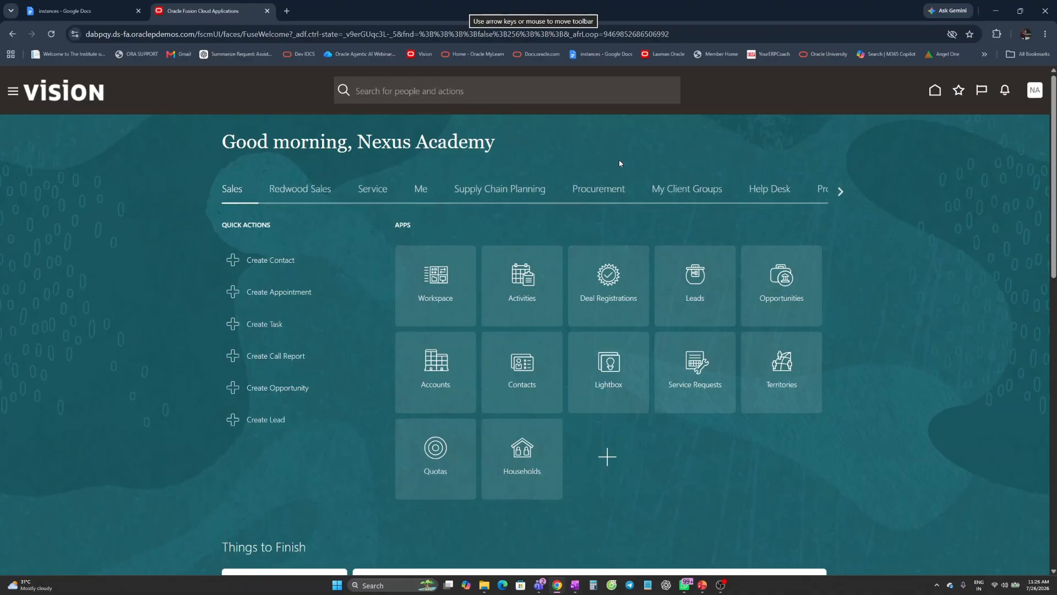
pyautogui.click(15, 90)
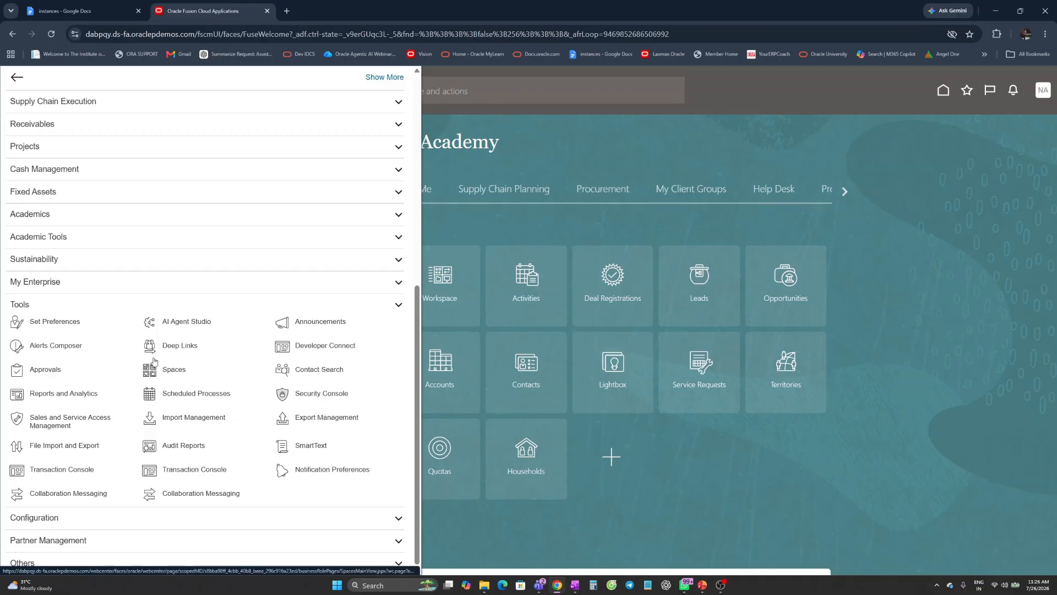
pyautogui.click(323, 394)
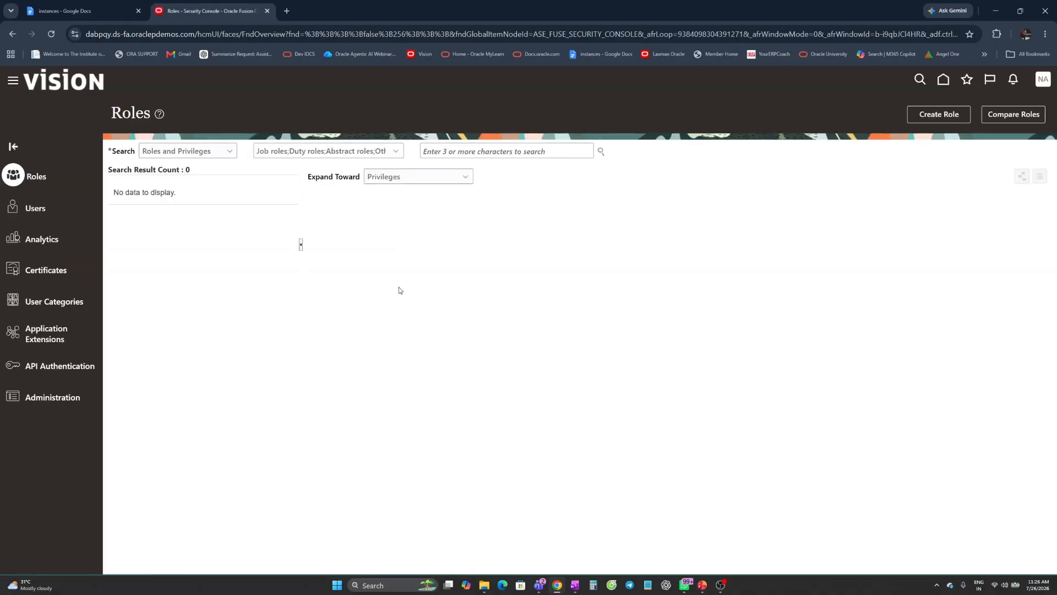
pyautogui.click(40, 211)
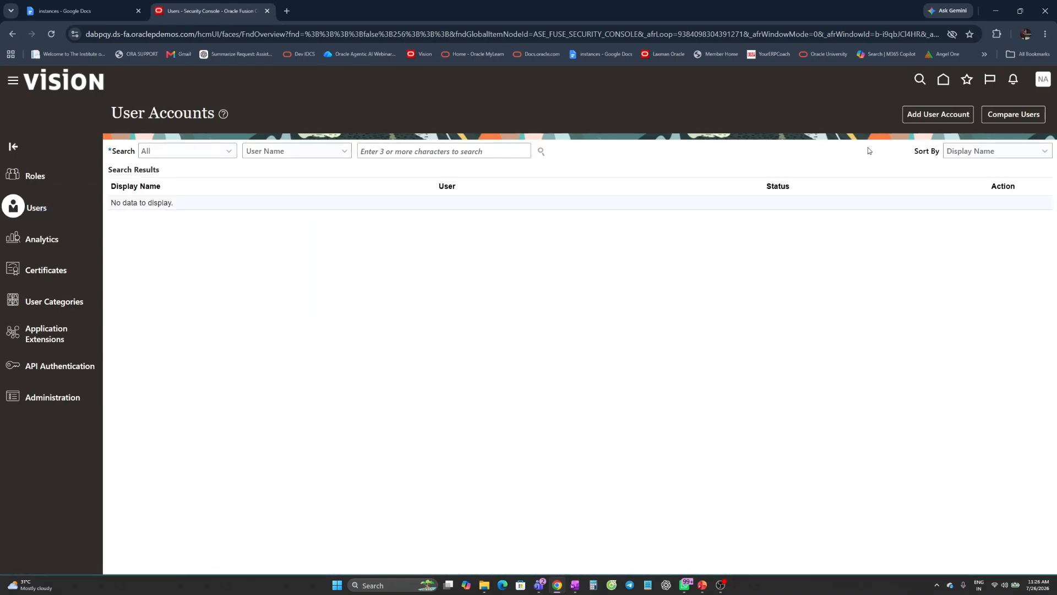
pyautogui.click(926, 115)
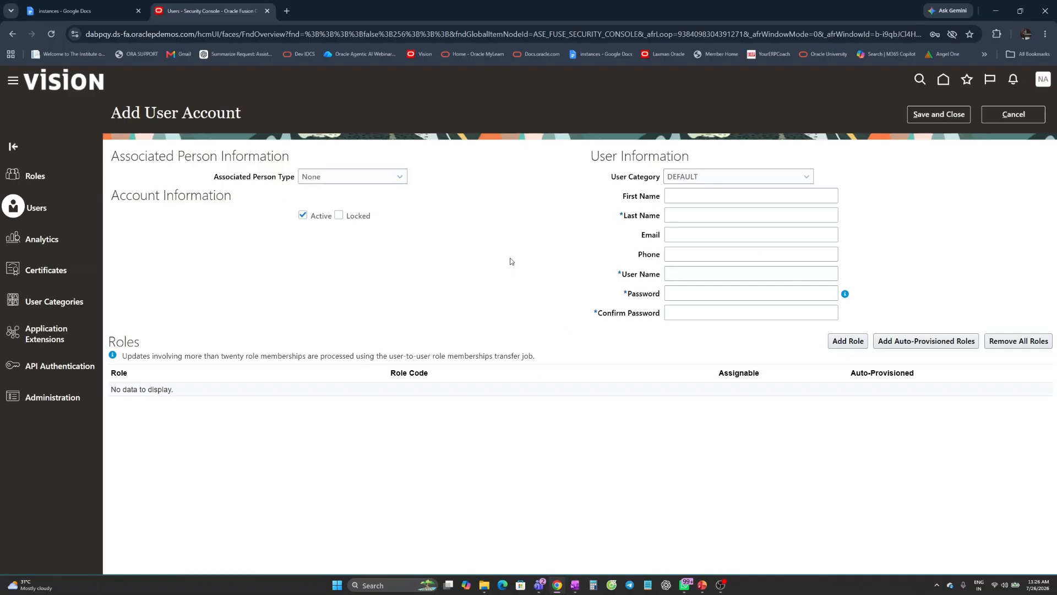
pyautogui.click(303, 215)
pyautogui.click(302, 215)
pyautogui.click(339, 216)
pyautogui.click(339, 216)
pyautogui.click(675, 215)
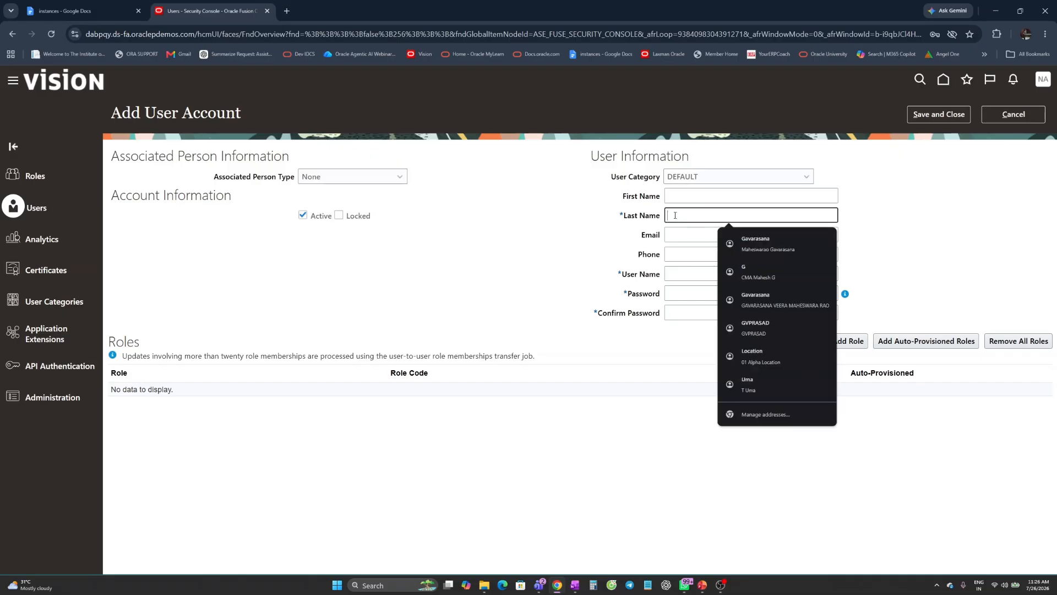
pyautogui.click(609, 243)
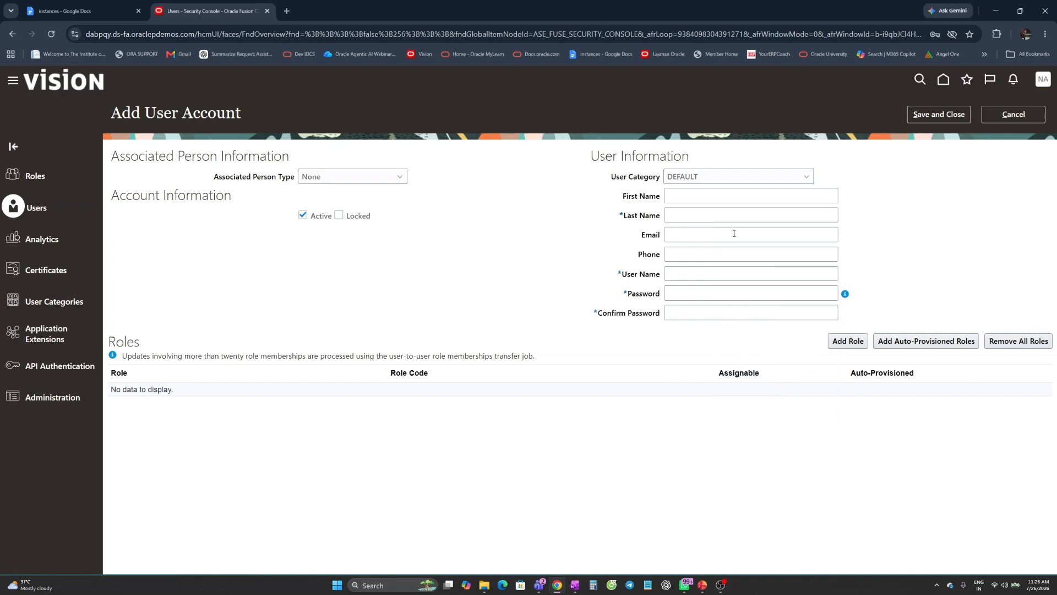
# Step: Fill in the required last name for the new user account
pyautogui.click(697, 214)
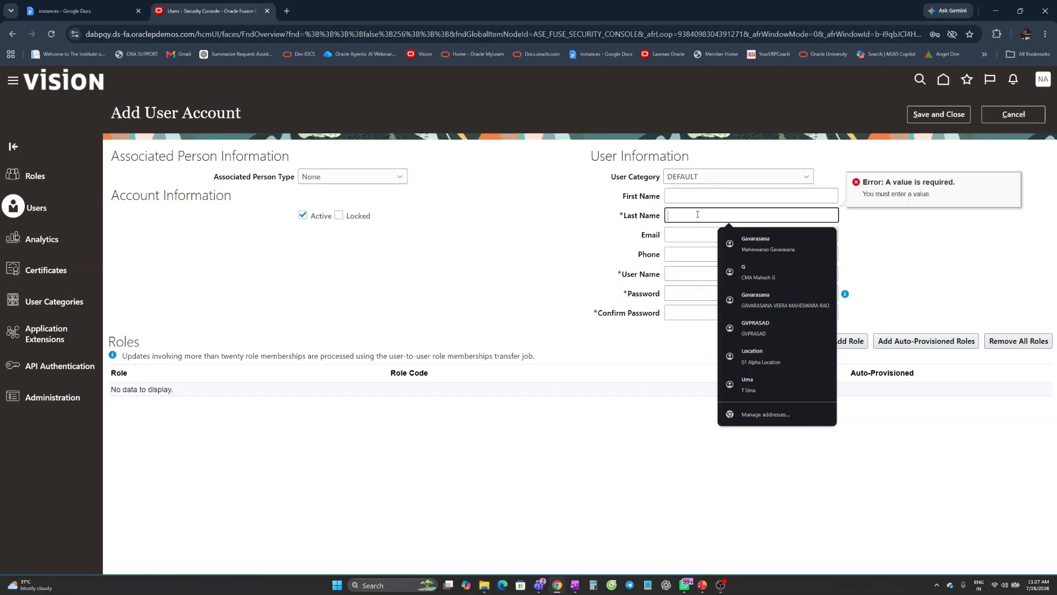
pyautogui.write('a')
pyautogui.press('BackSpace')
pyautogui.press('capslock')
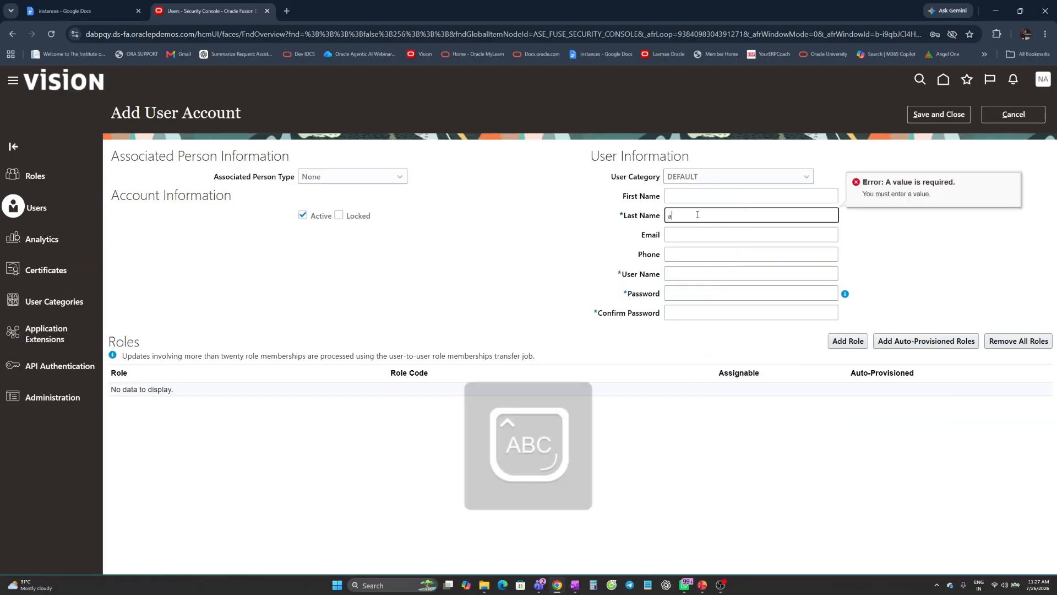
pyautogui.press('BackSpace')
pyautogui.press('capslock')
pyautogui.write('A')
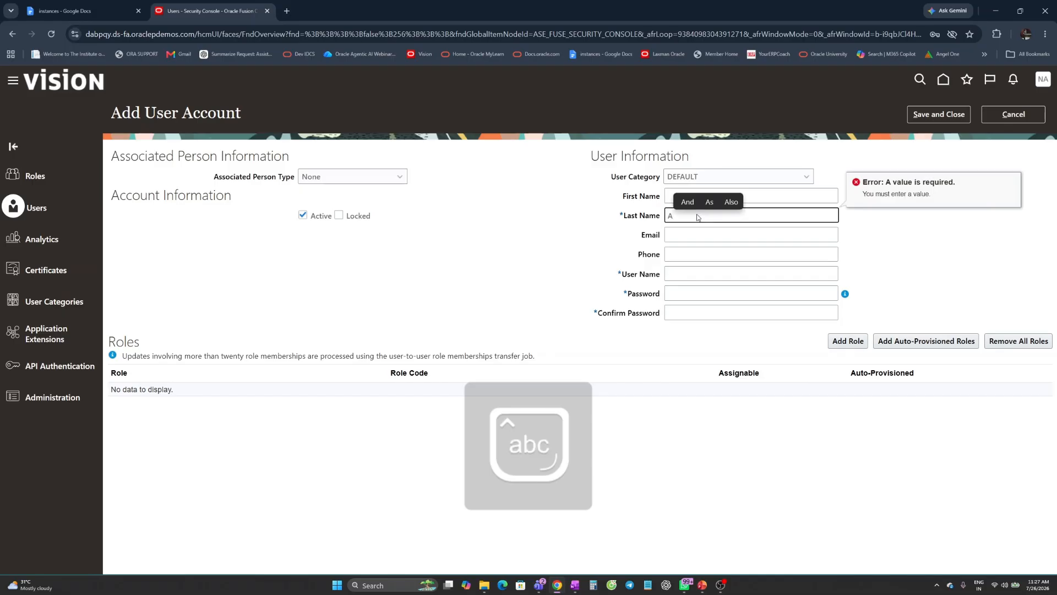
pyautogui.write('xis')
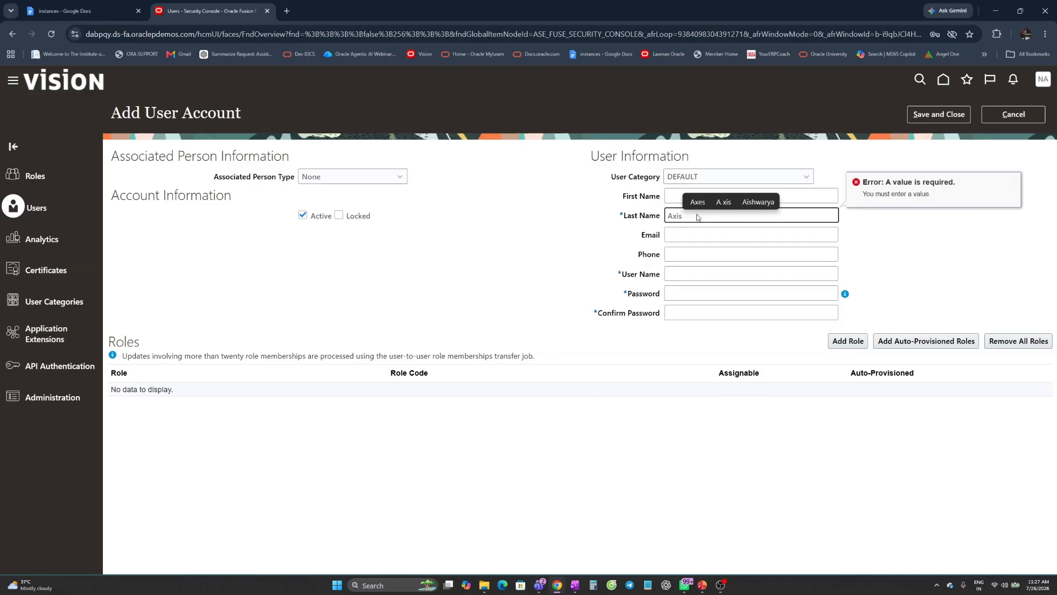
pyautogui.click(606, 231)
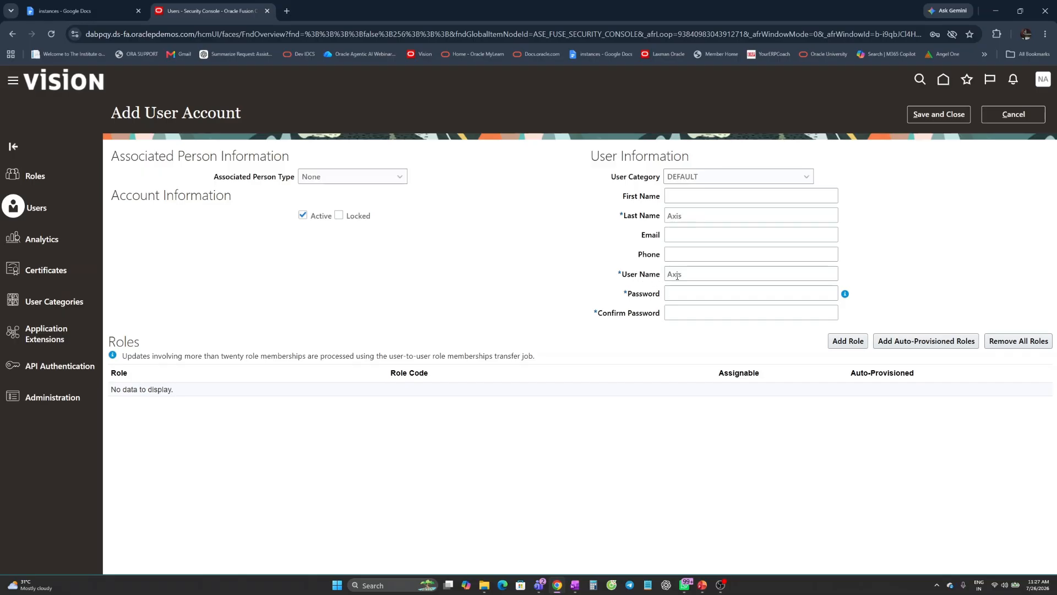
# Step: Enter the new account's password and repeat it in the confirmation field
pyautogui.click(681, 293)
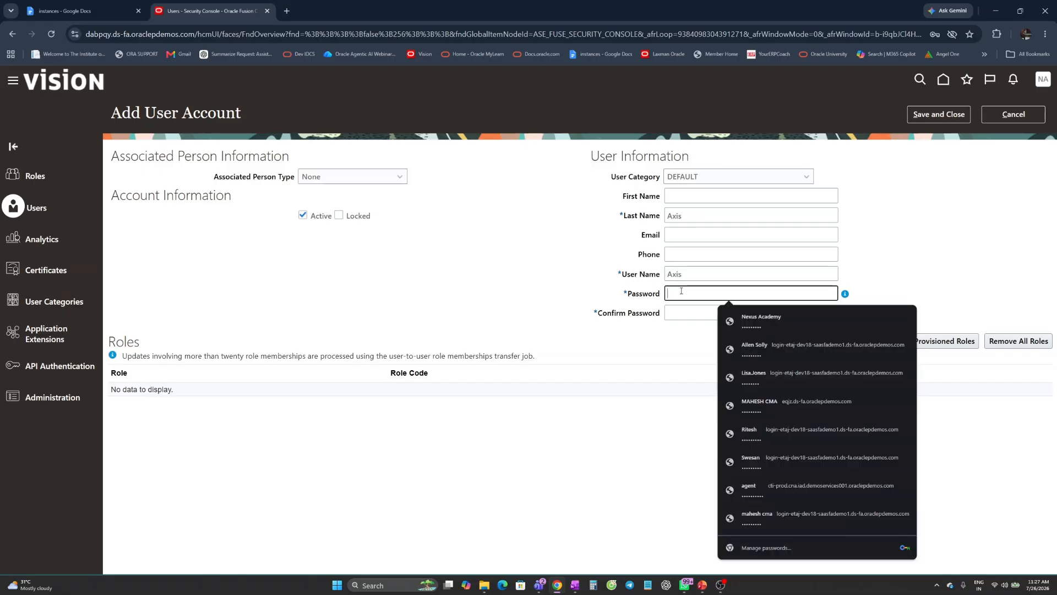
pyautogui.click(574, 273)
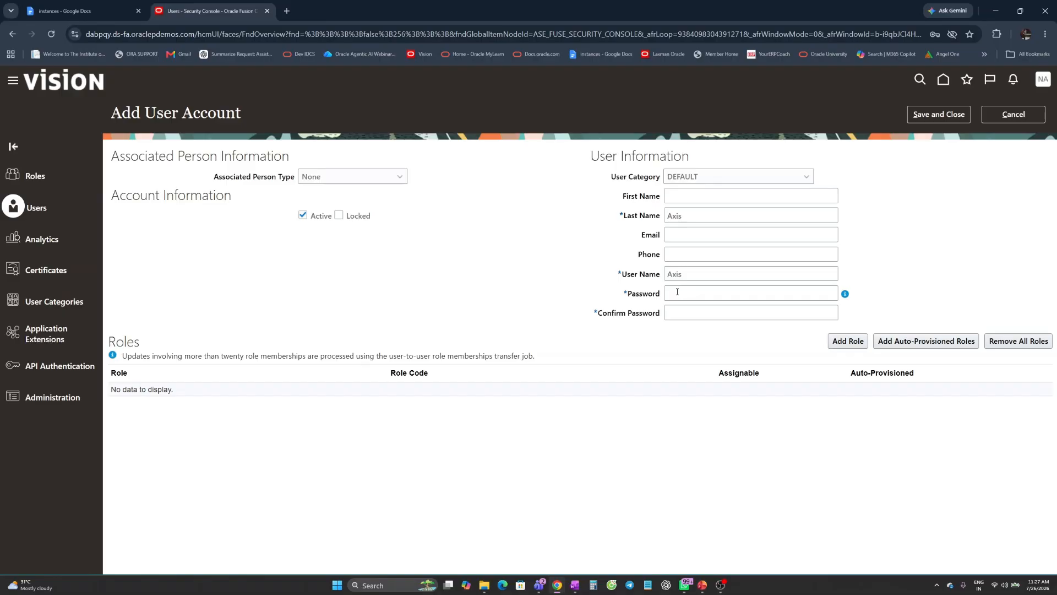
pyautogui.click(677, 293)
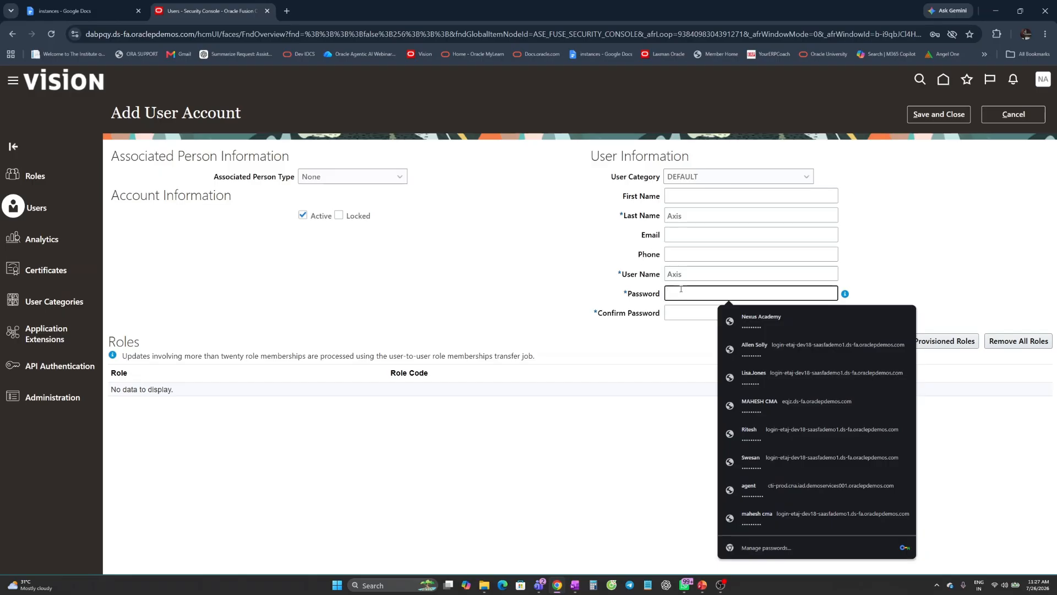
pyautogui.write('••••••••')
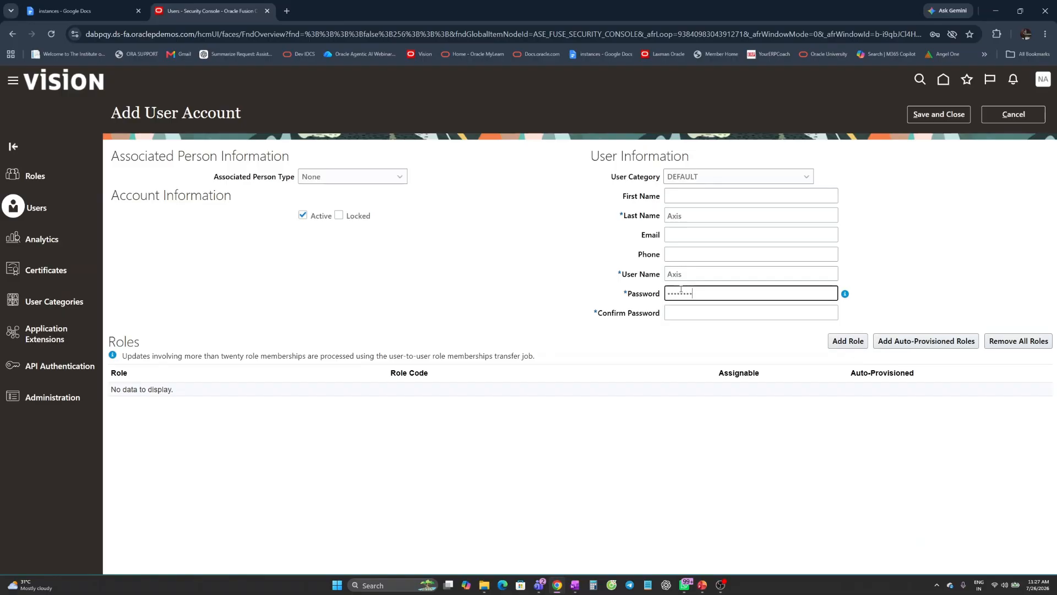
pyautogui.click(678, 312)
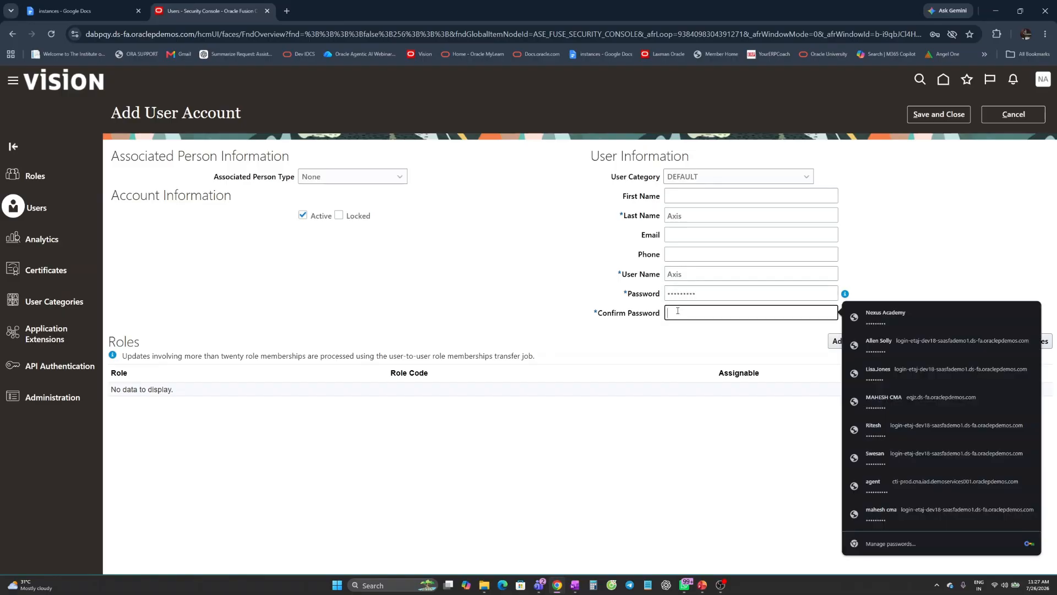
pyautogui.write('••••••')
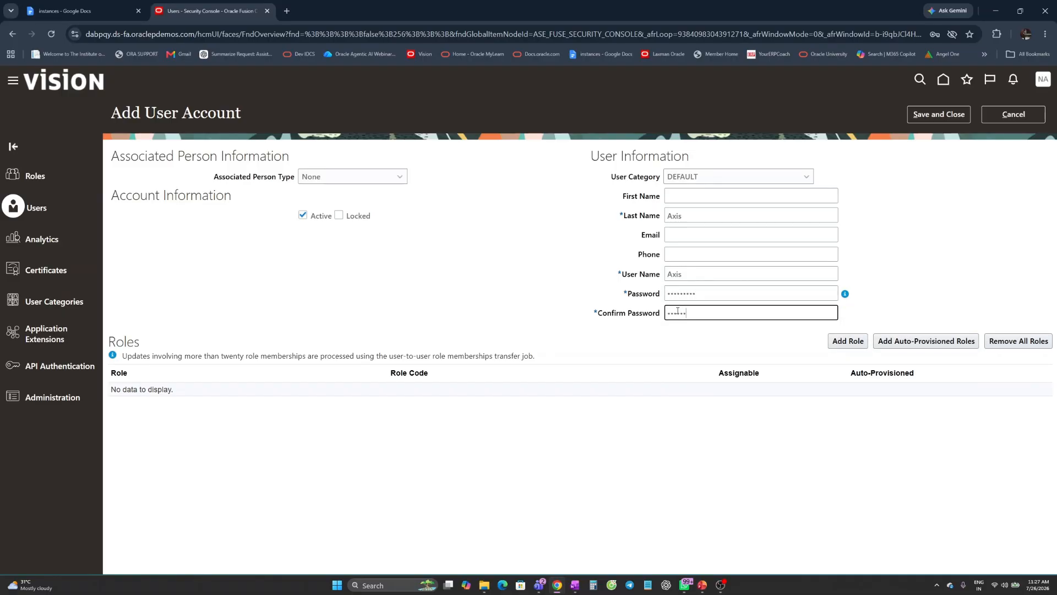
pyautogui.write('••')
pyautogui.click(510, 266)
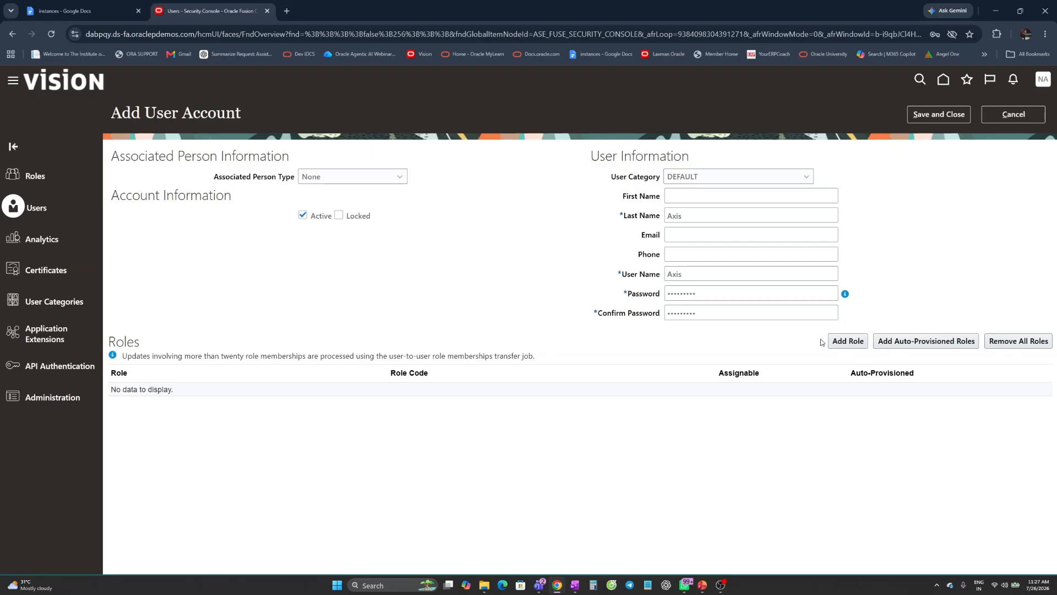
# Step: Add the Application Implementation Consultant role with code ORA_ASM_APPLICATION_IMPLEMENTATION_CONSULTANT_JOB to the new user account
pyautogui.click(850, 341)
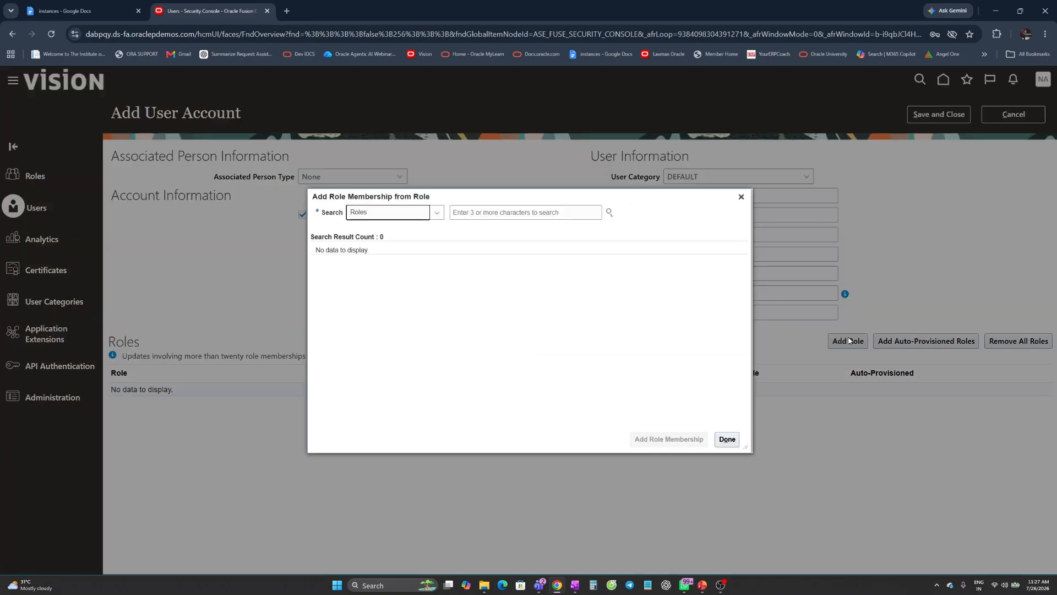
pyautogui.click(480, 214)
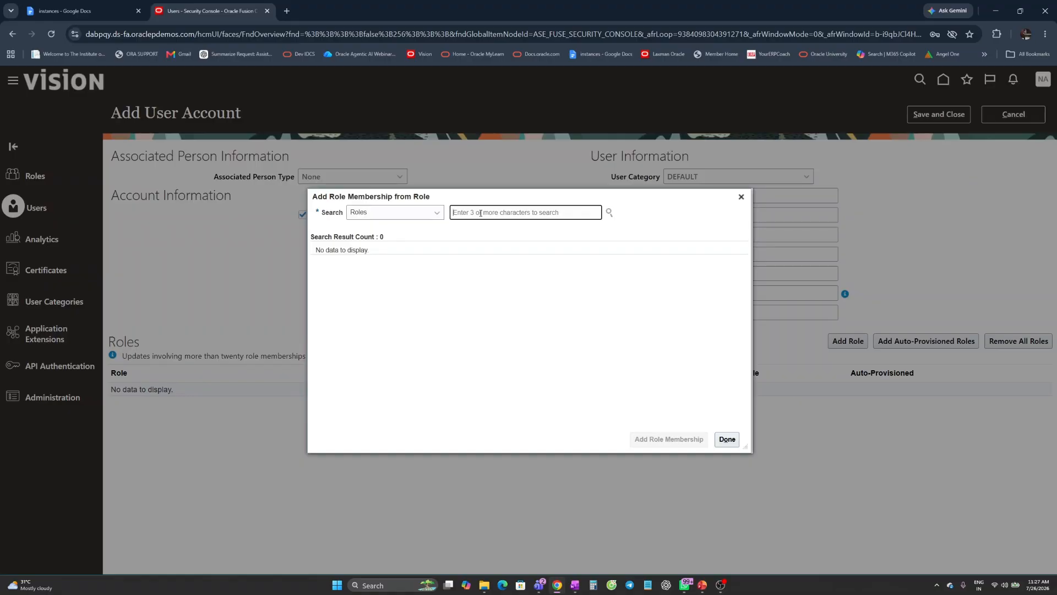
pyautogui.write('Appl')
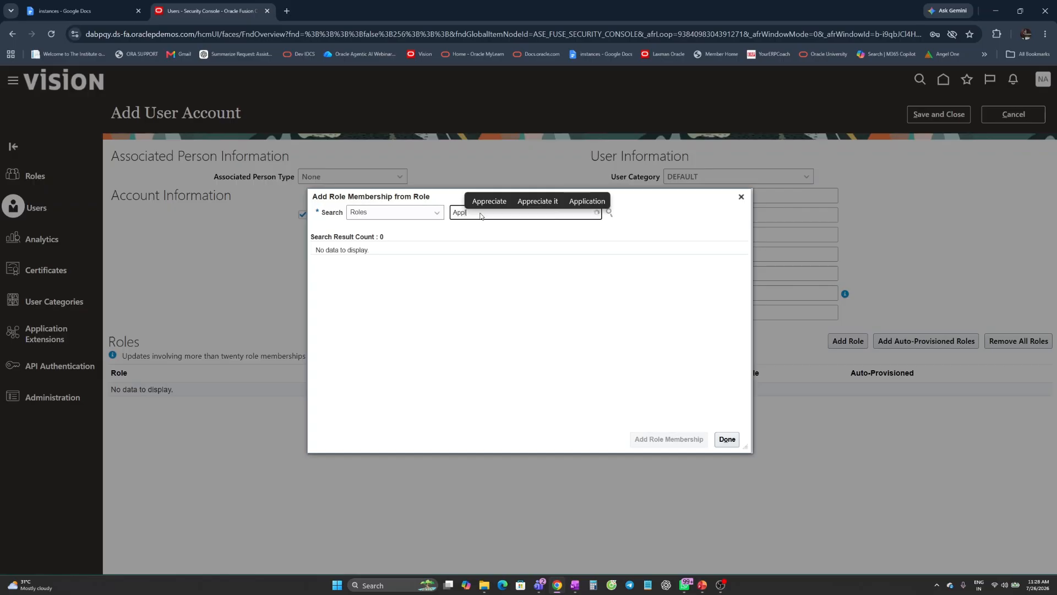
pyautogui.write('icat')
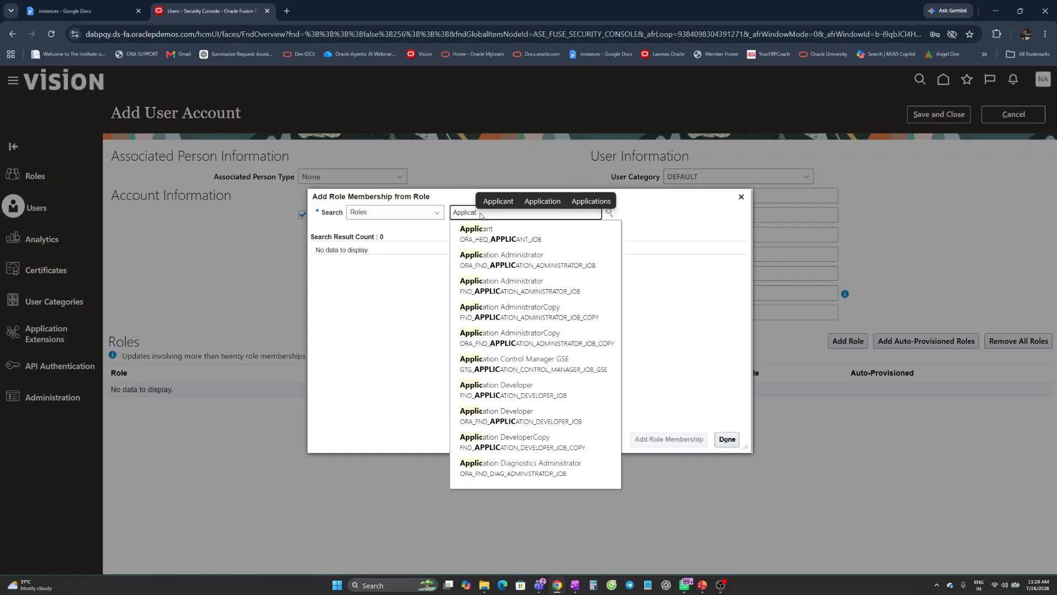
pyautogui.write('i')
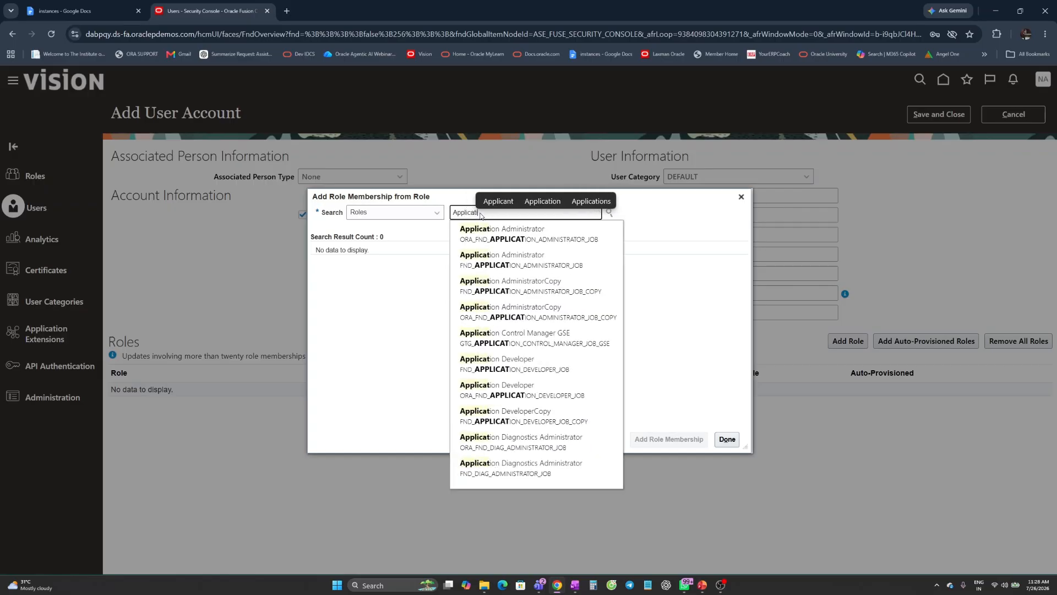
pyautogui.write('on')
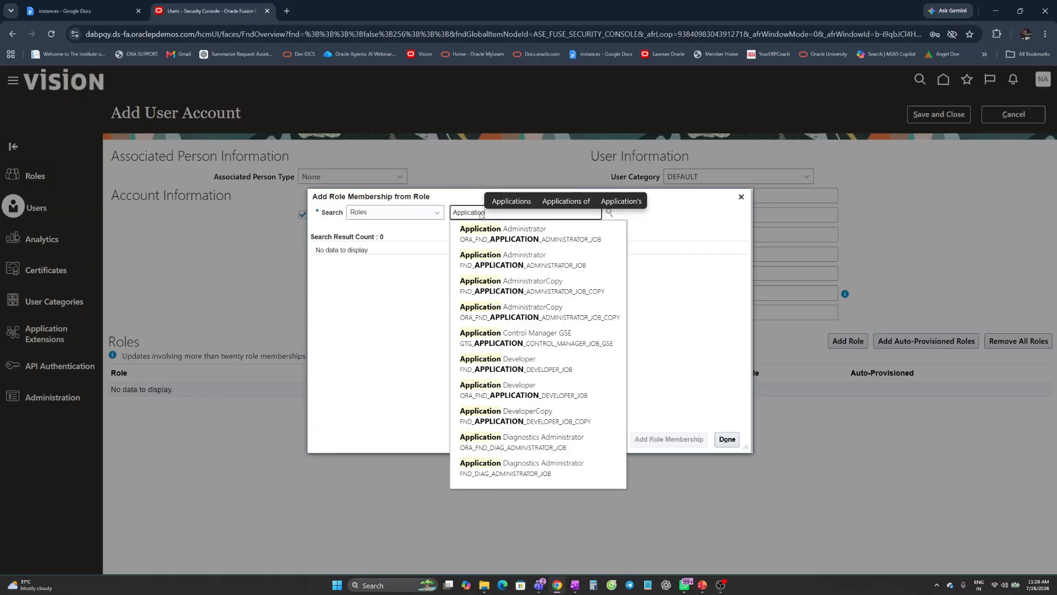
pyautogui.write(' imple')
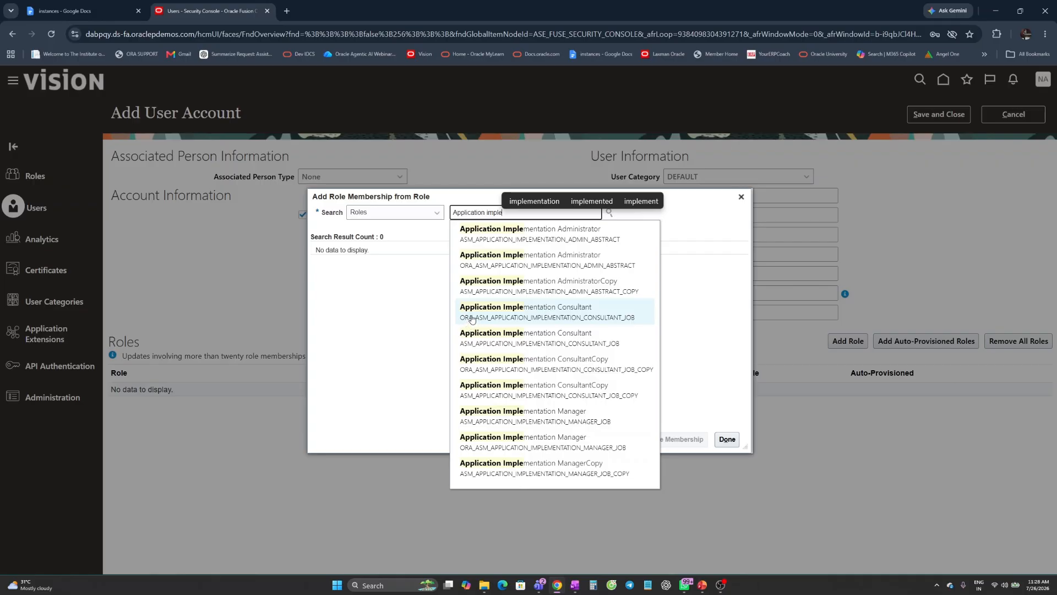
pyautogui.click(523, 317)
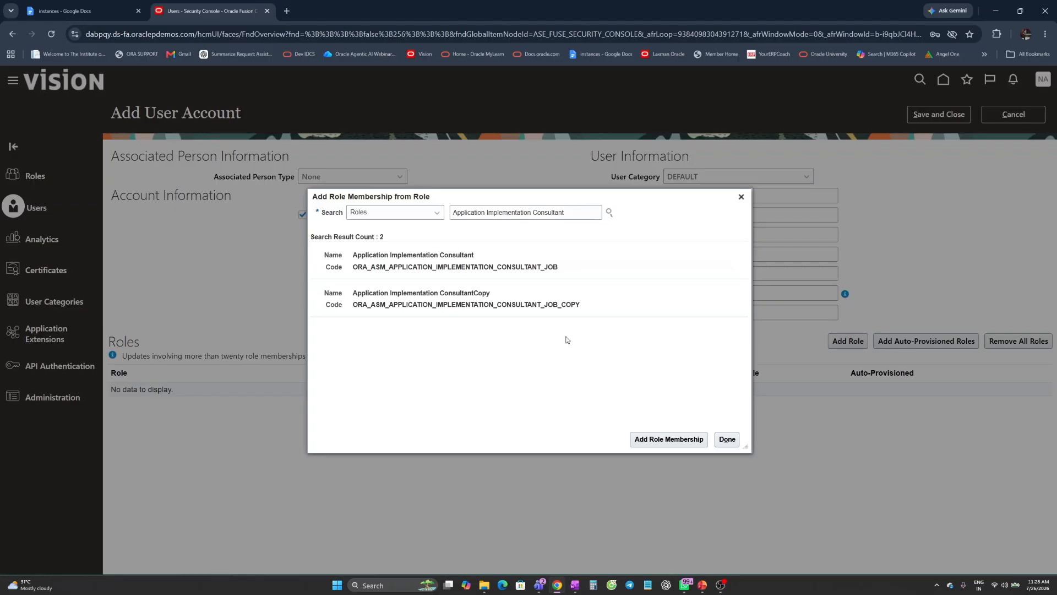
pyautogui.click(573, 268)
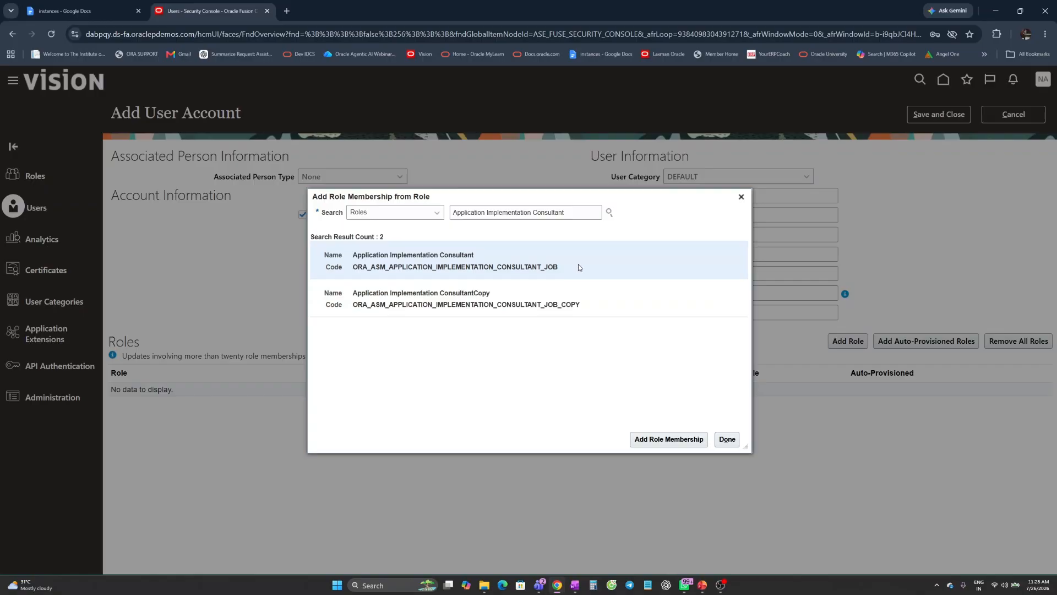
pyautogui.click(674, 440)
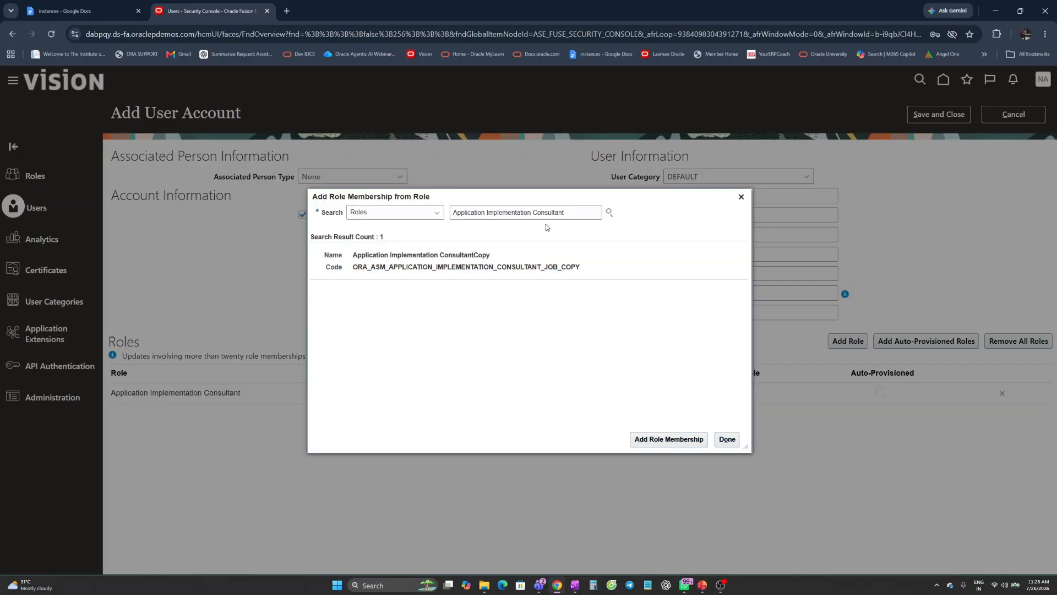
# Step: Add the IT Security Manager role with code ORA_FND_IT_SECURITY_MANAGER_JOB to the new user account, then save and close the account
pyautogui.moveTo(568, 213); pyautogui.dragTo(443, 213)
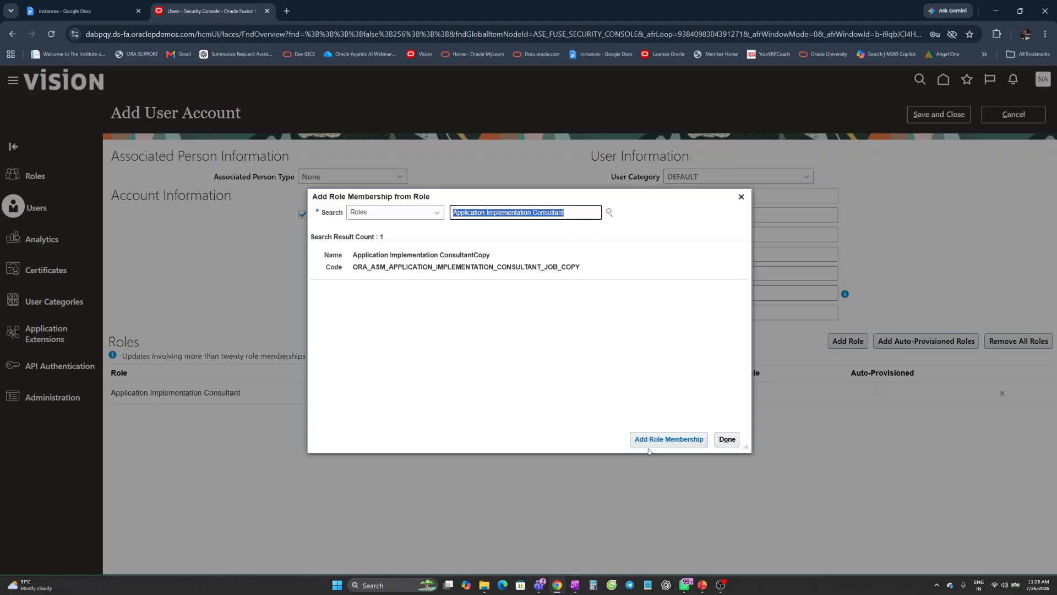
pyautogui.press('BackSpace')
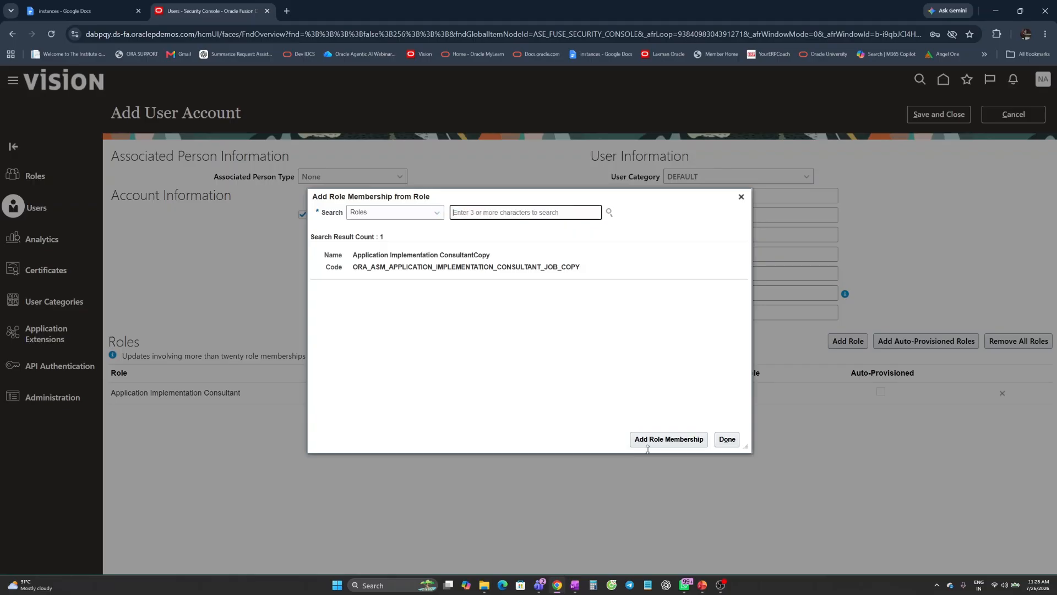
pyautogui.write('It Se')
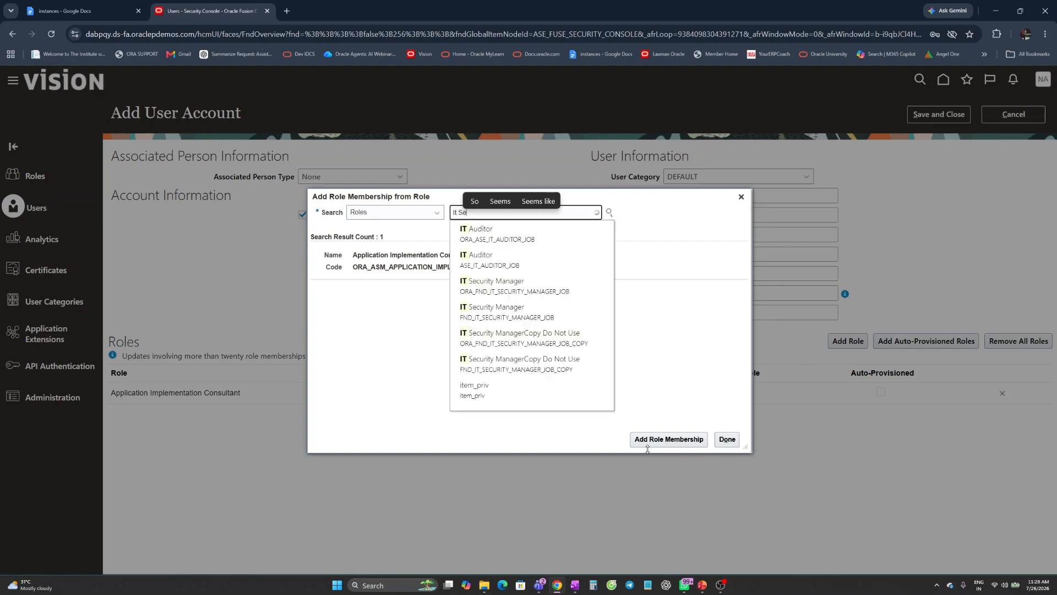
pyautogui.write('curity Manager')
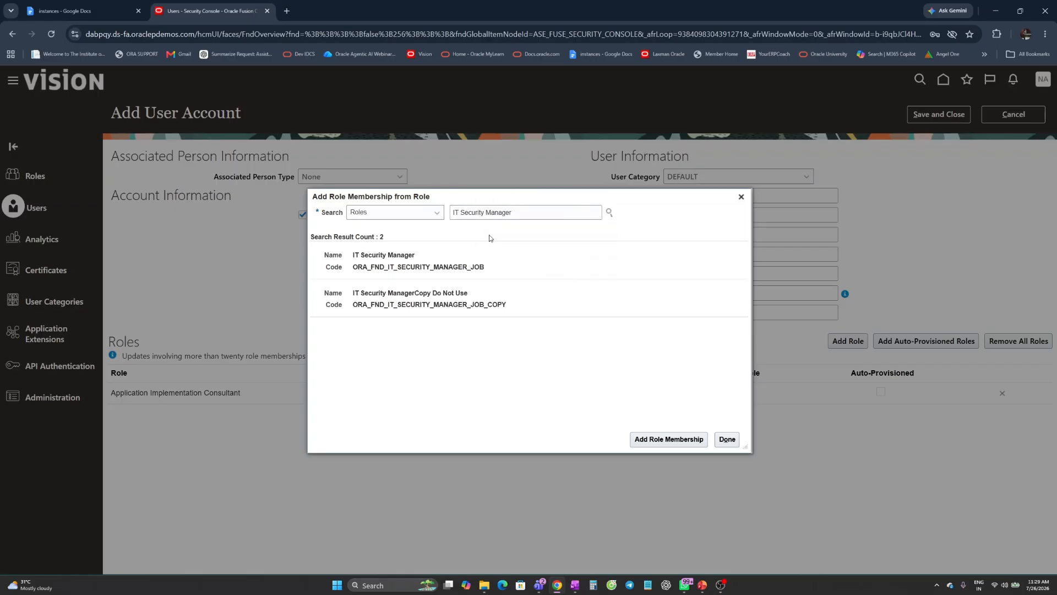
pyautogui.click(490, 263)
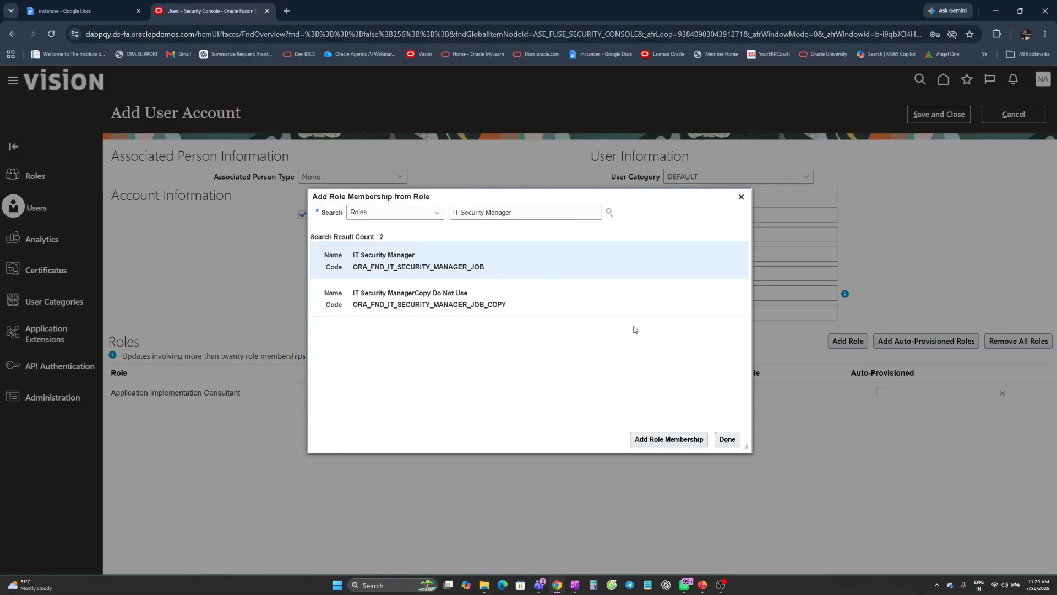
pyautogui.click(671, 439)
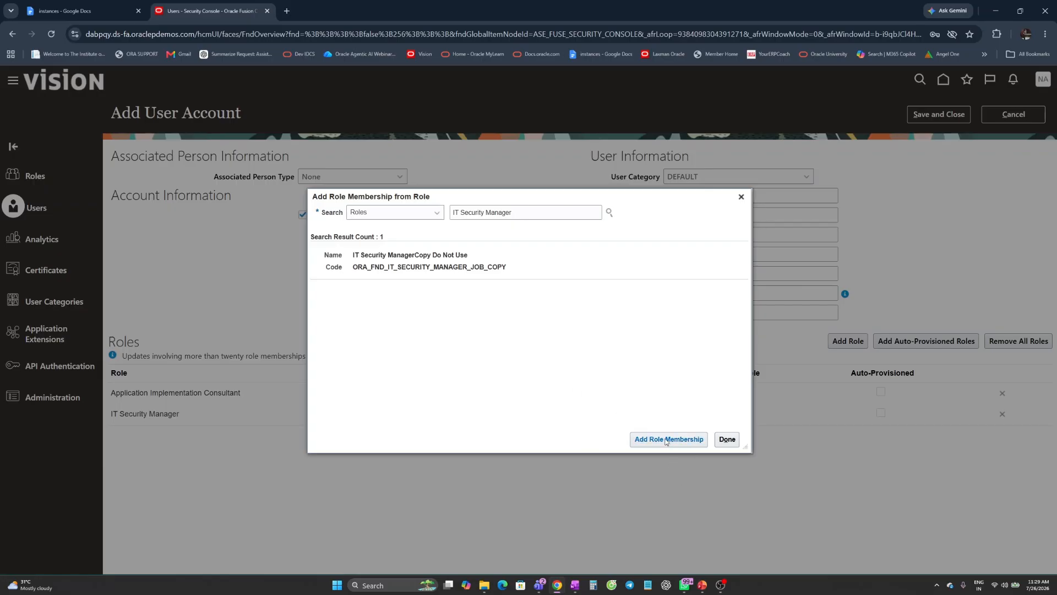
pyautogui.click(727, 439)
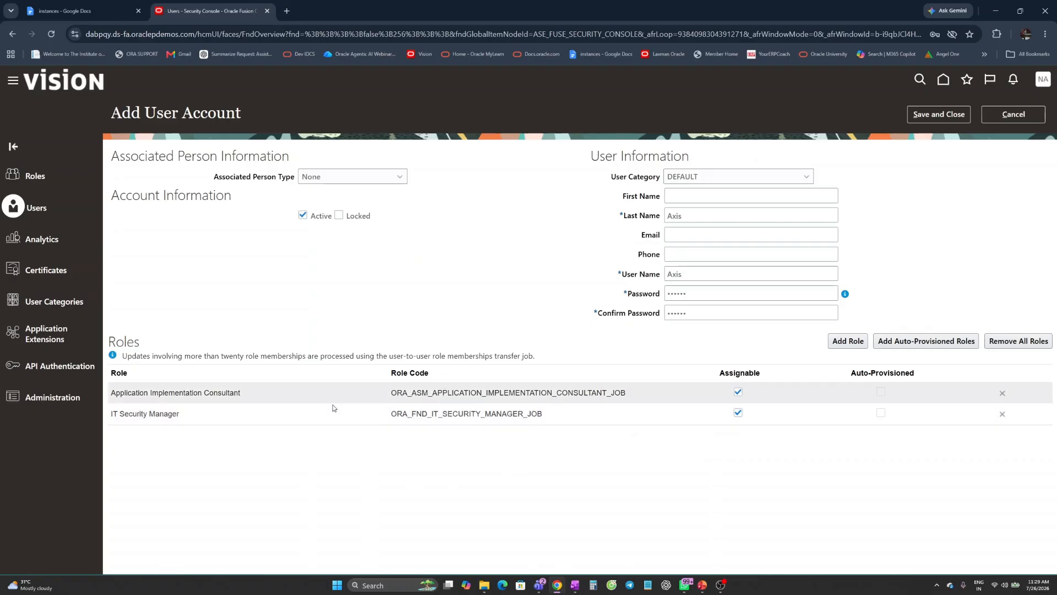
pyautogui.click(936, 117)
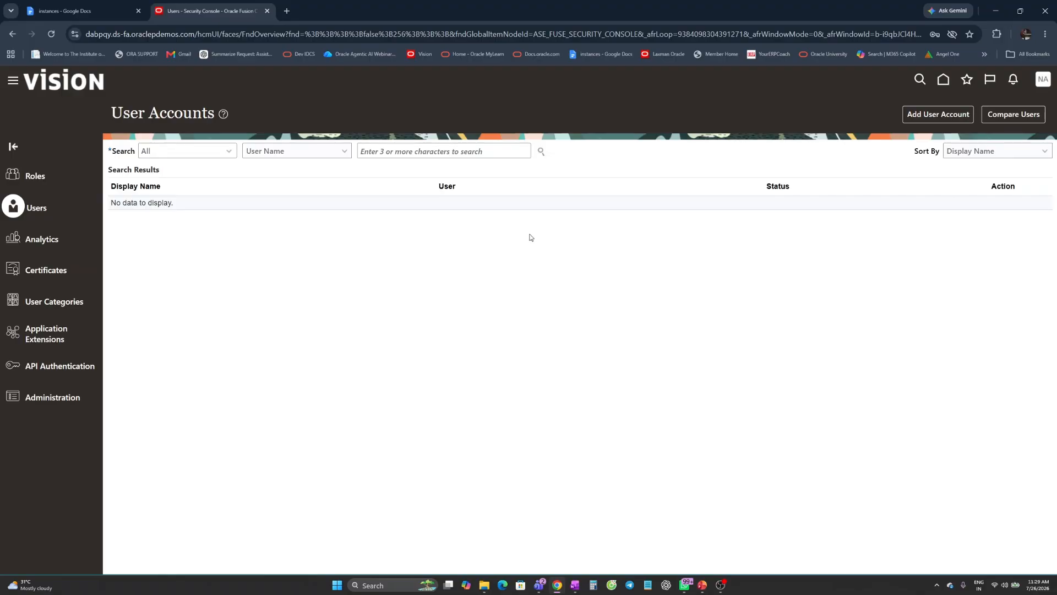
# Step: Return to the home page and look through its application groups, from Sales through to Others and back
pyautogui.click(944, 80)
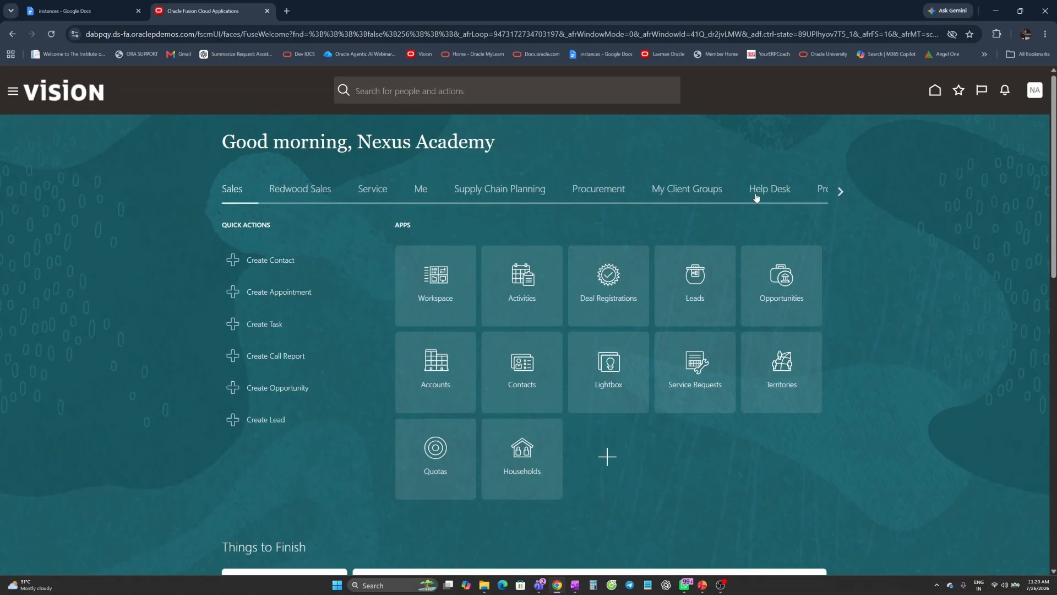
pyautogui.click(841, 191)
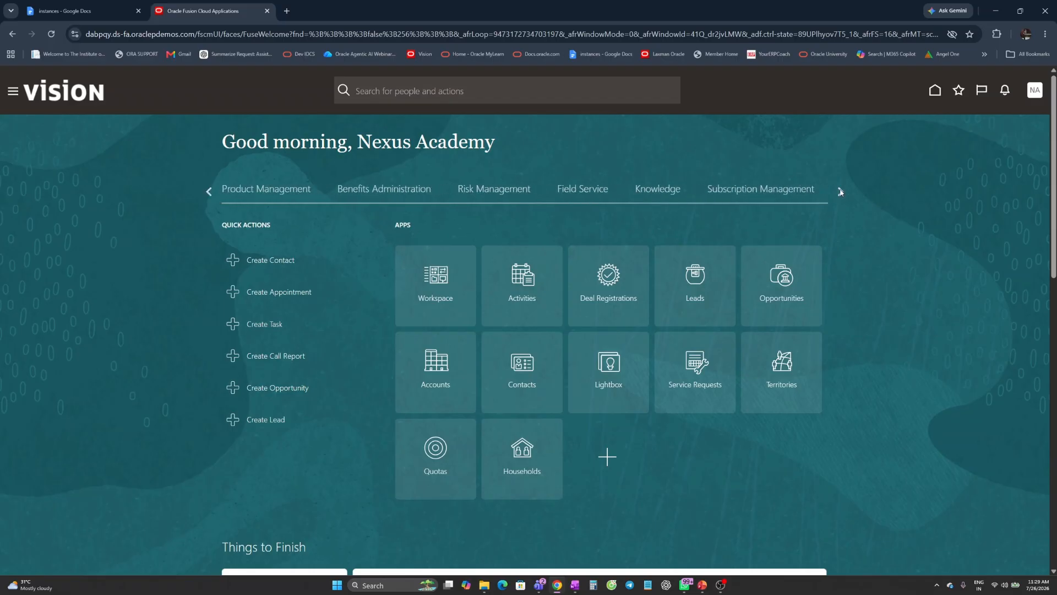
pyautogui.click(841, 191)
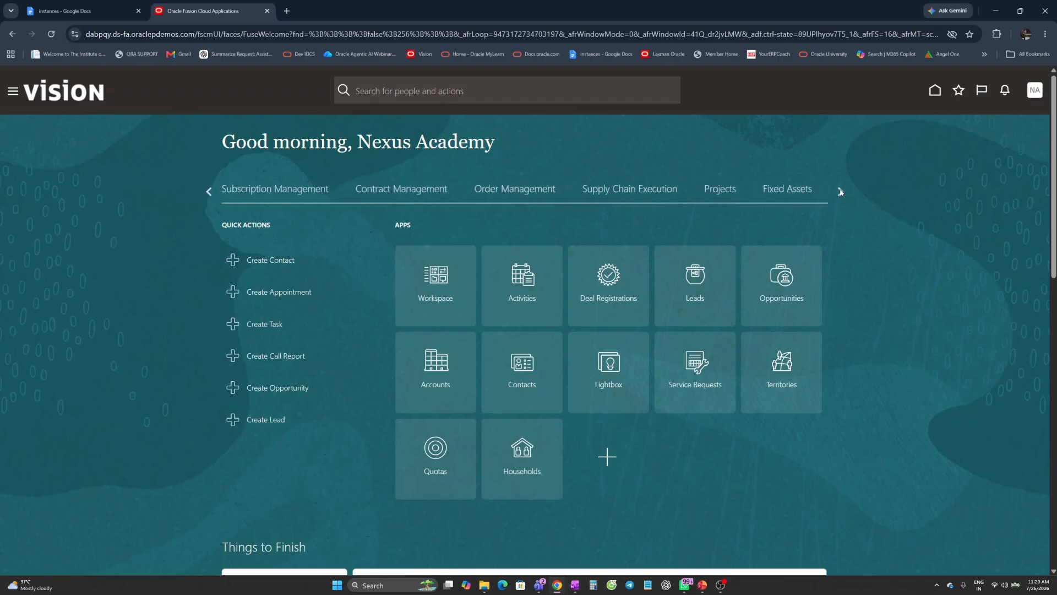
pyautogui.click(841, 191)
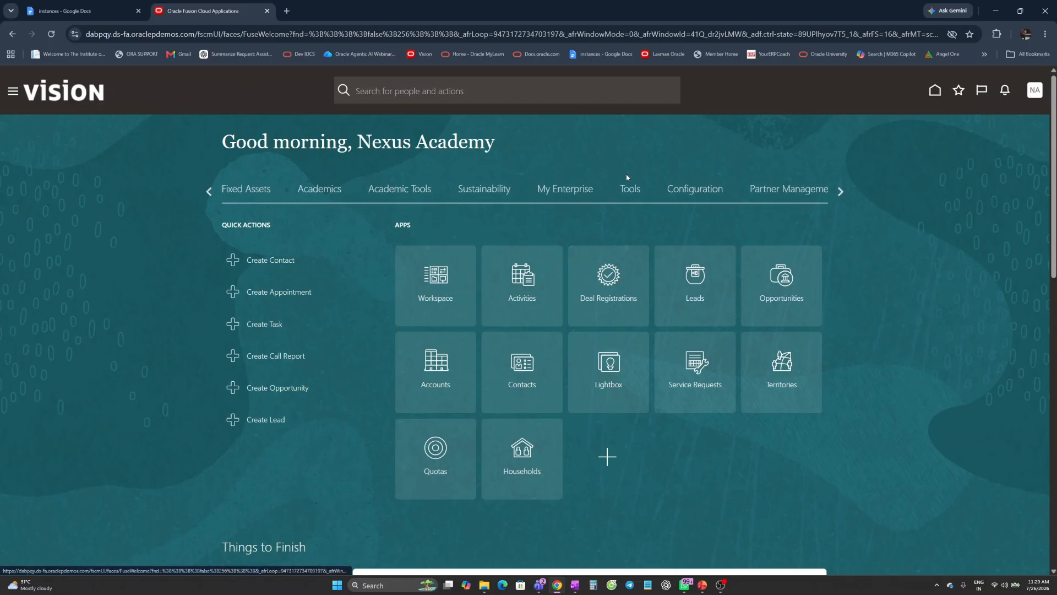
pyautogui.click(841, 191)
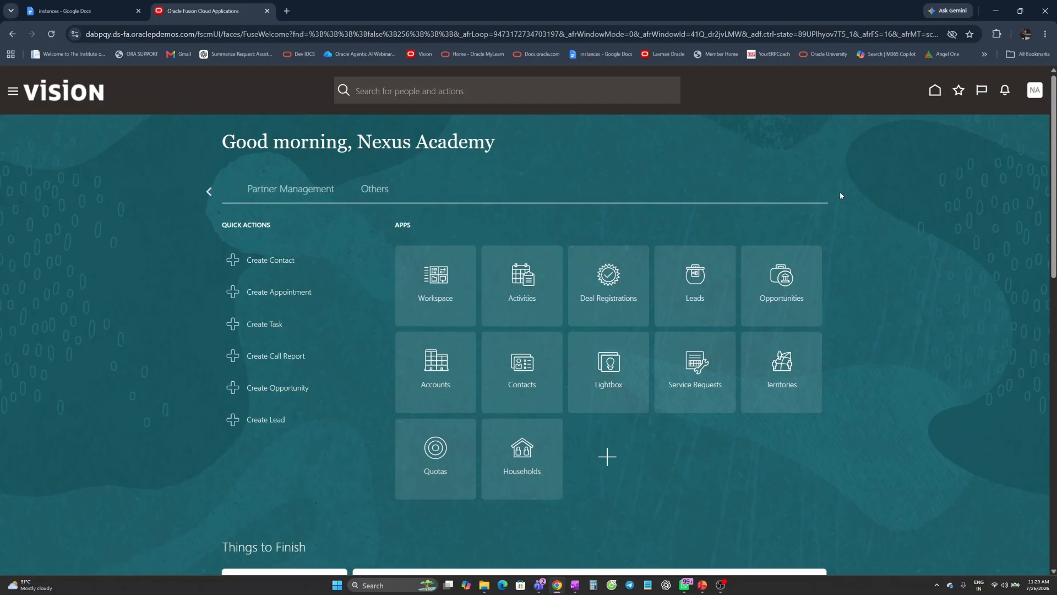
pyautogui.click(210, 191)
pyautogui.click(209, 192)
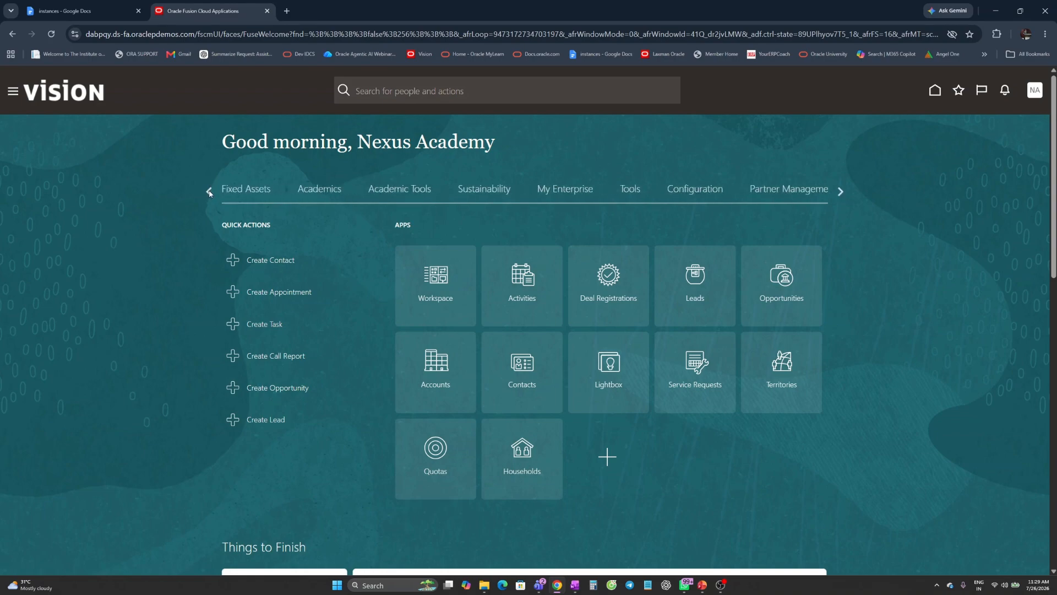
pyautogui.click(210, 191)
pyautogui.click(210, 192)
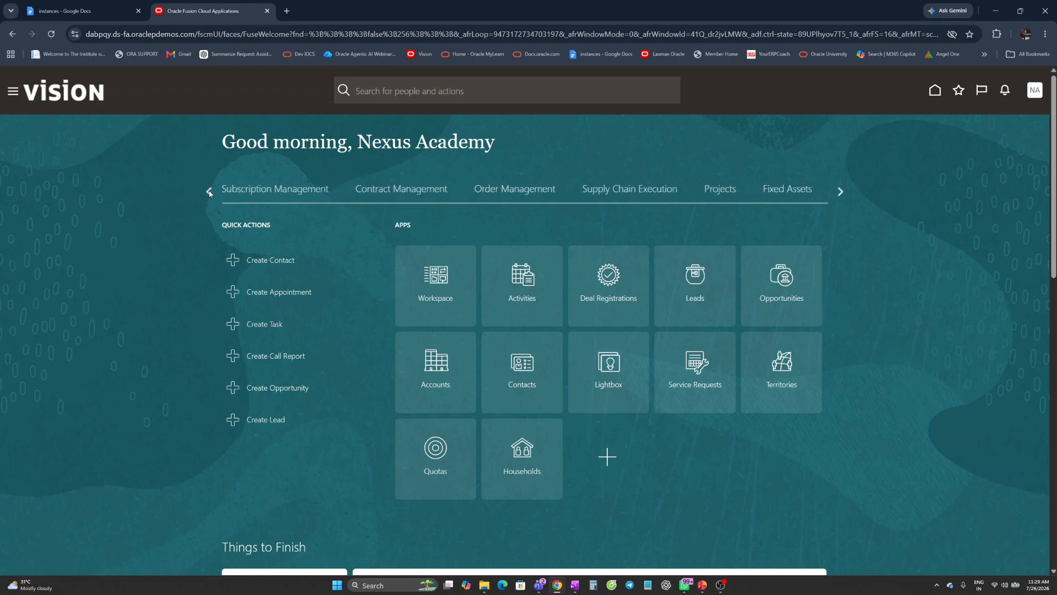
pyautogui.click(210, 191)
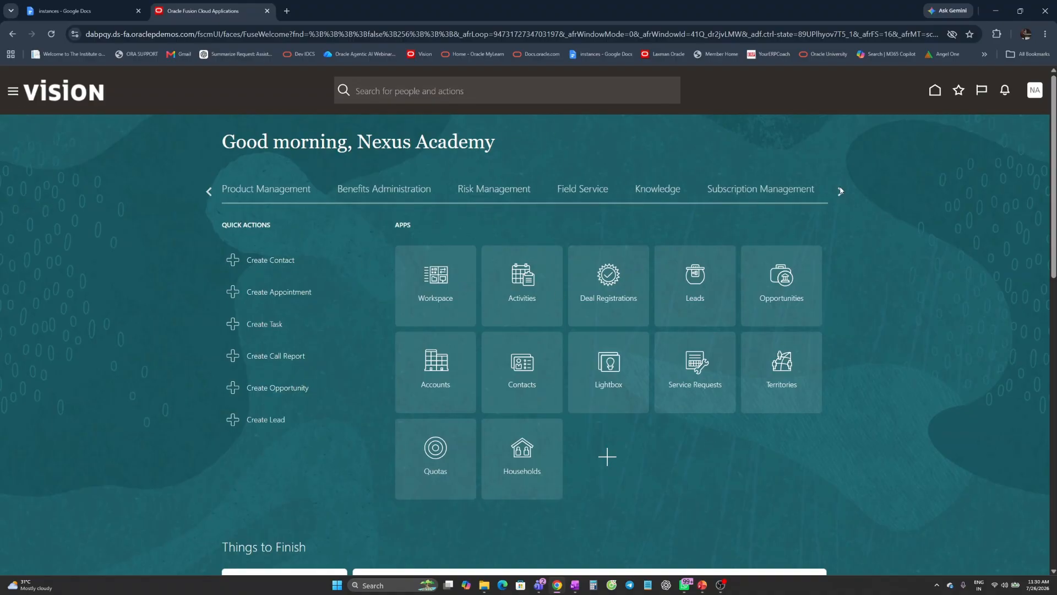
# Step: Expand the My Enterprise group in the navigator, examine the available application groups, and close the navigator
pyautogui.click(12, 92)
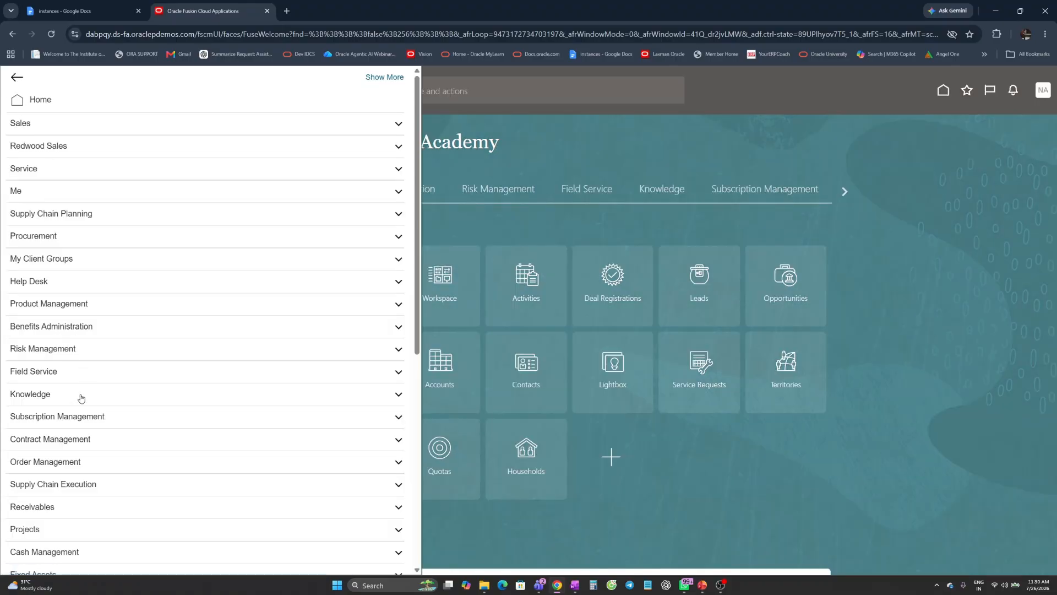
pyautogui.scroll(-5, 77, 397)
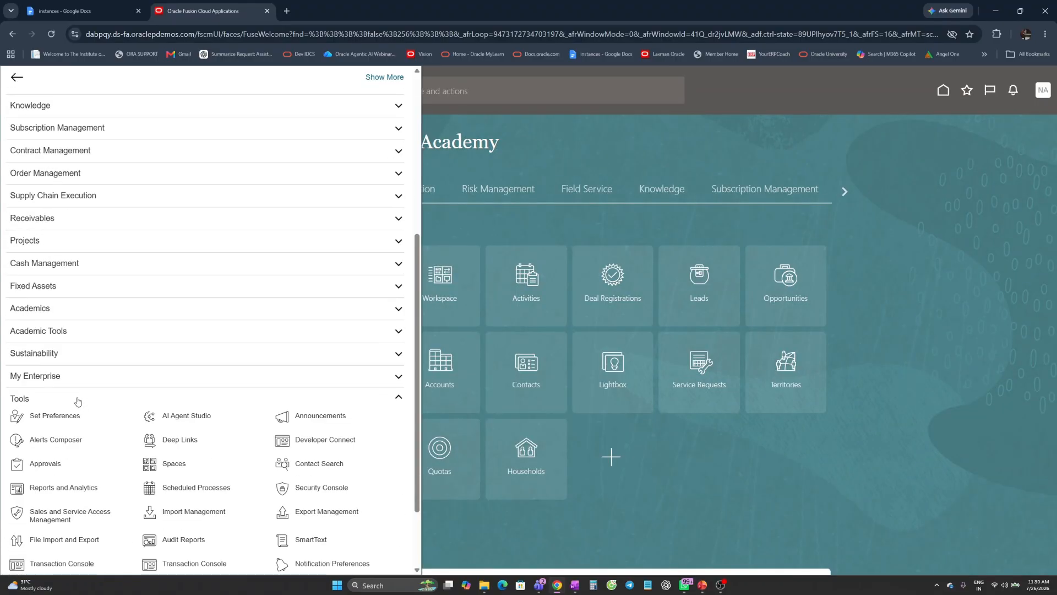
pyautogui.click(30, 376)
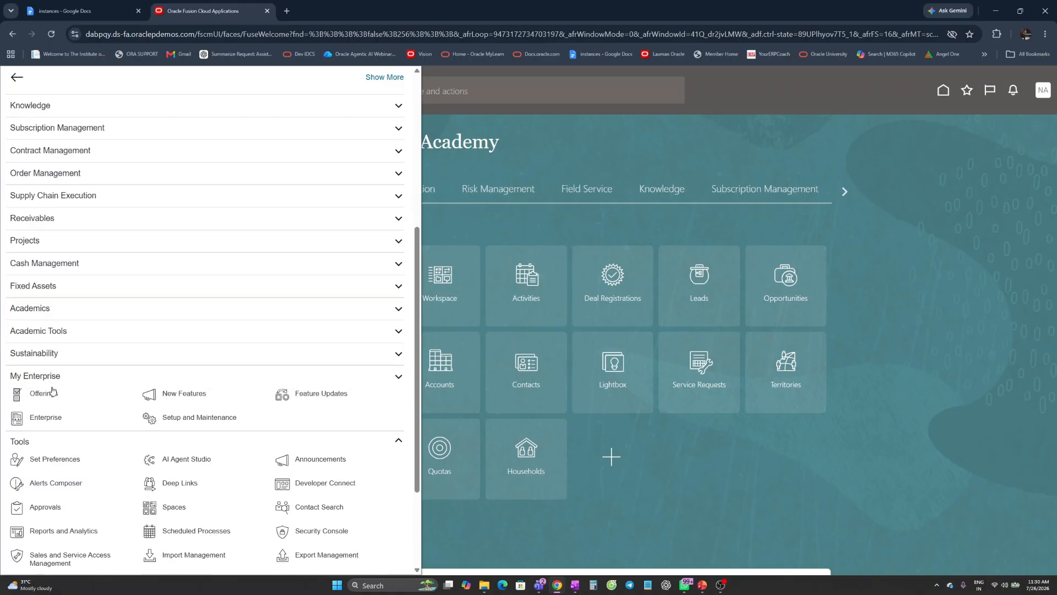
pyautogui.scroll(3, 52, 391)
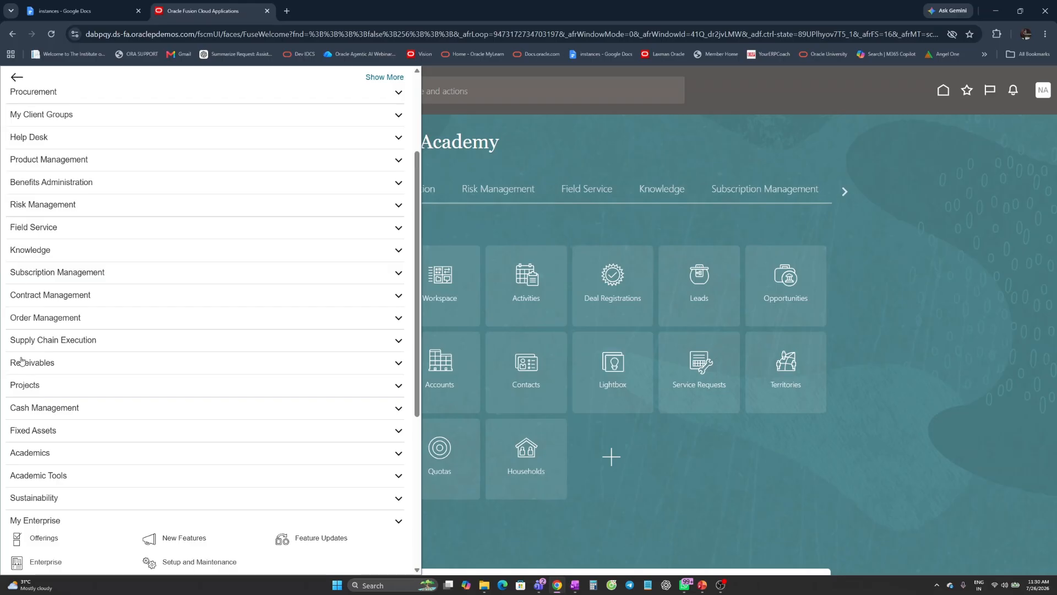
pyautogui.click(887, 242)
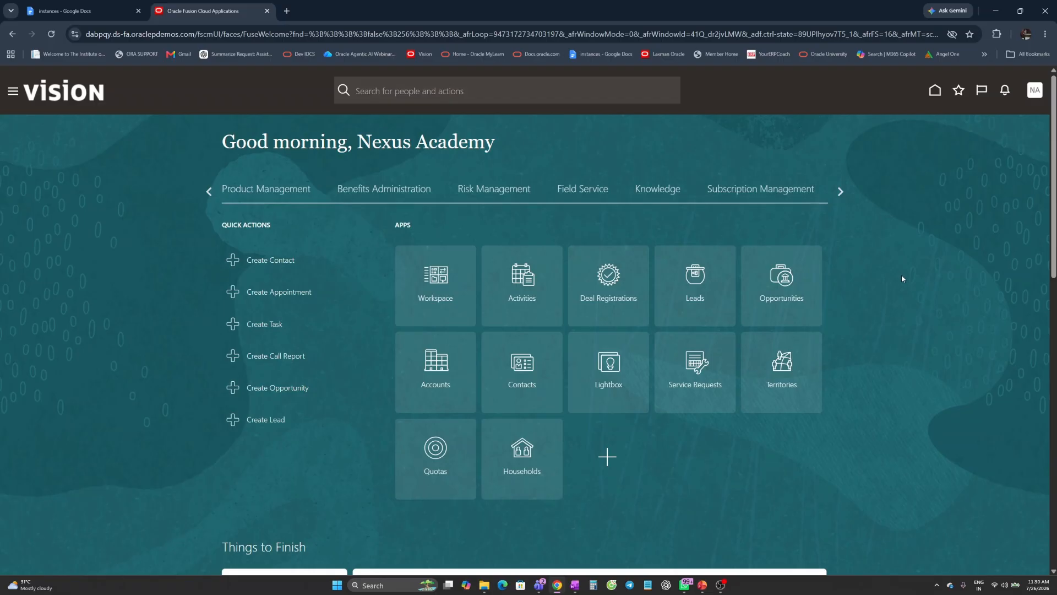
# Step: Switch to the PowerPoint slide show and advance the How Financial Modules Integrate slide to its General Ledger element
pyautogui.hotkey('alt', 'Tab')
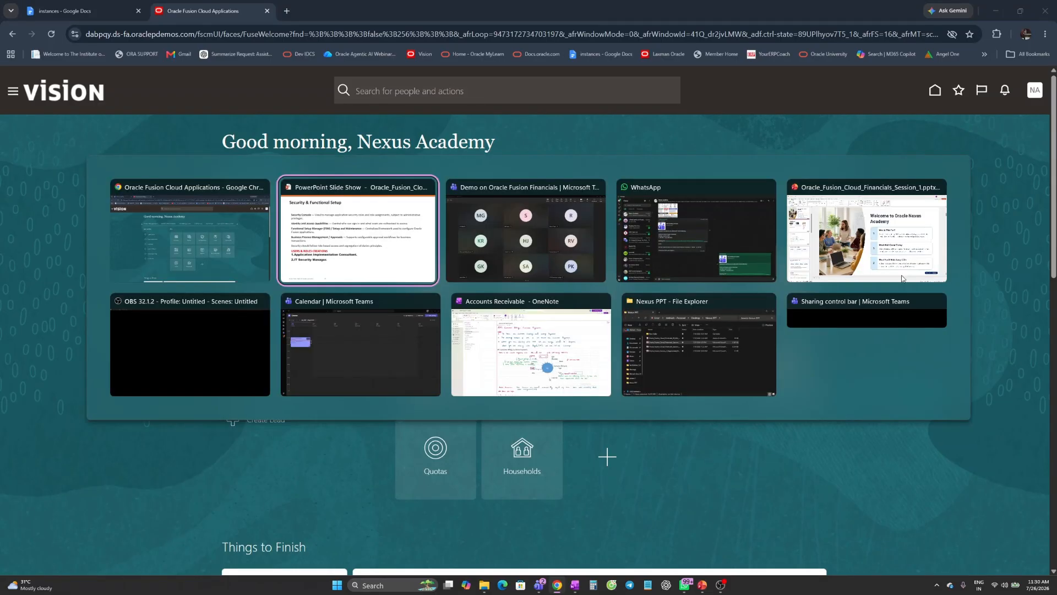
pyautogui.press('Right')
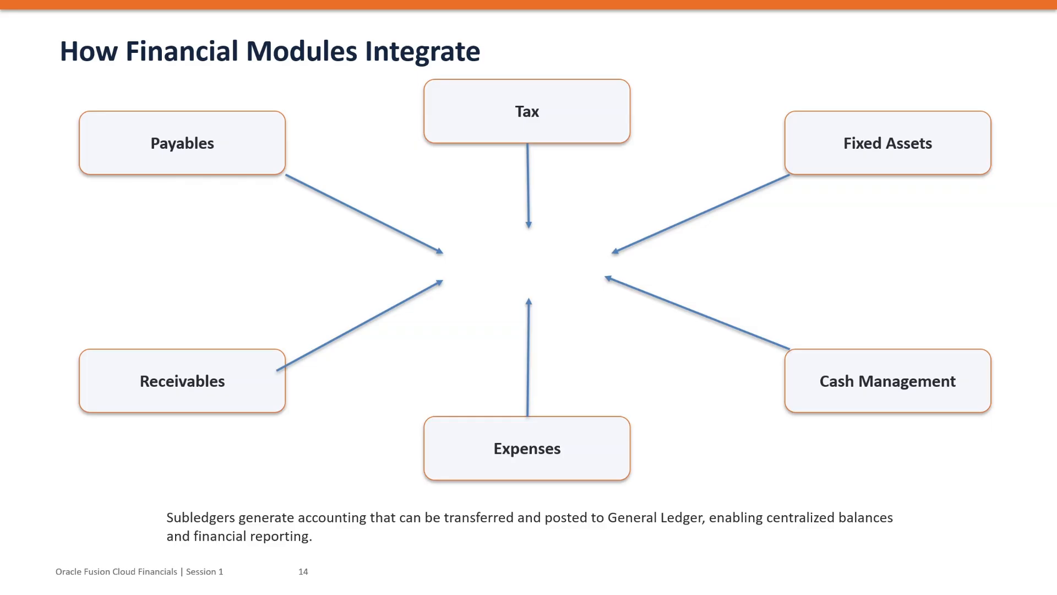
pyautogui.press('Right')
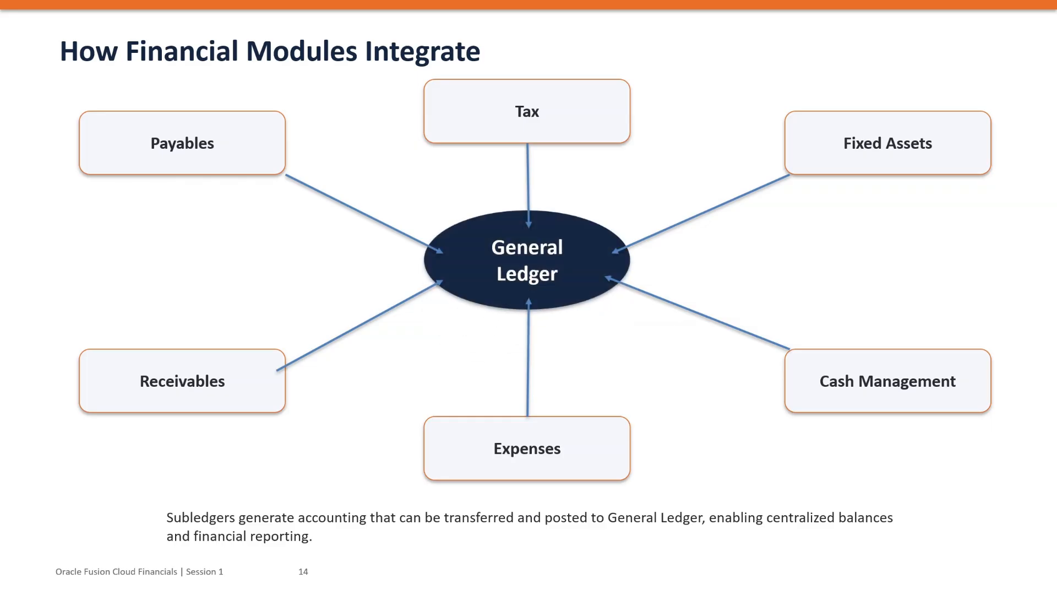